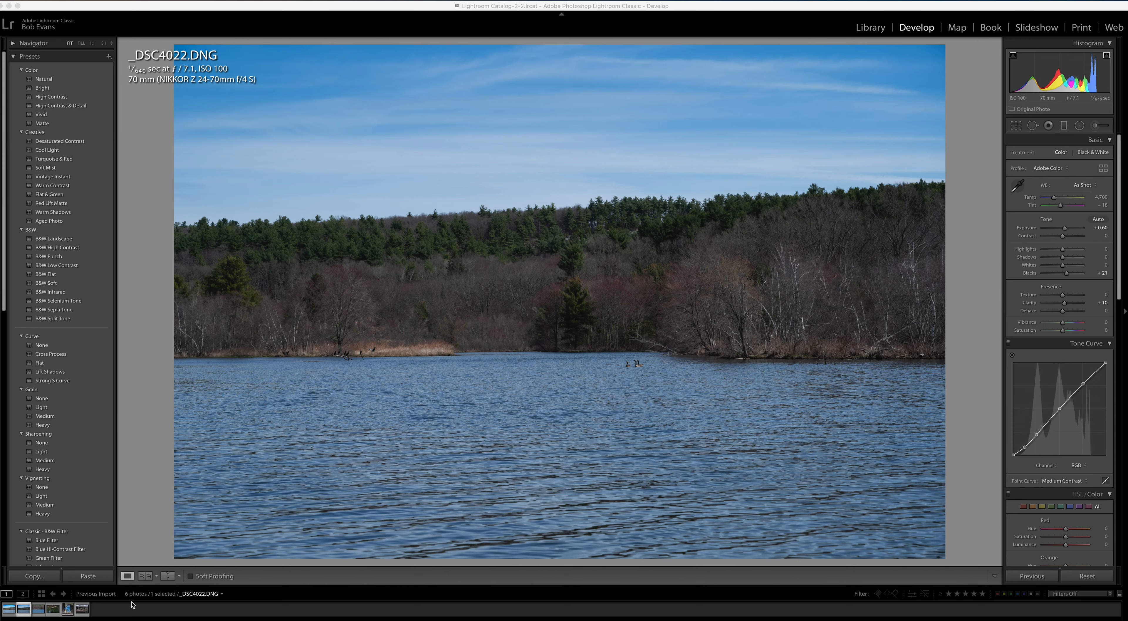
Compare the photo's before and after versions, and open it for editing in Adobe Photoshop 2020.
click(169, 576)
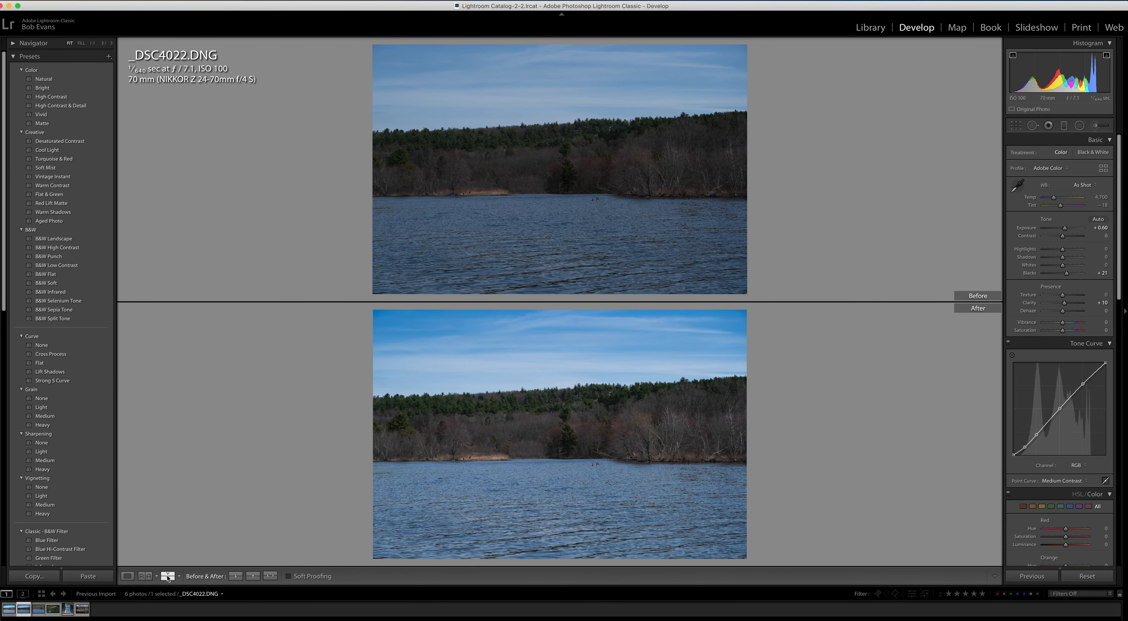
click(127, 576)
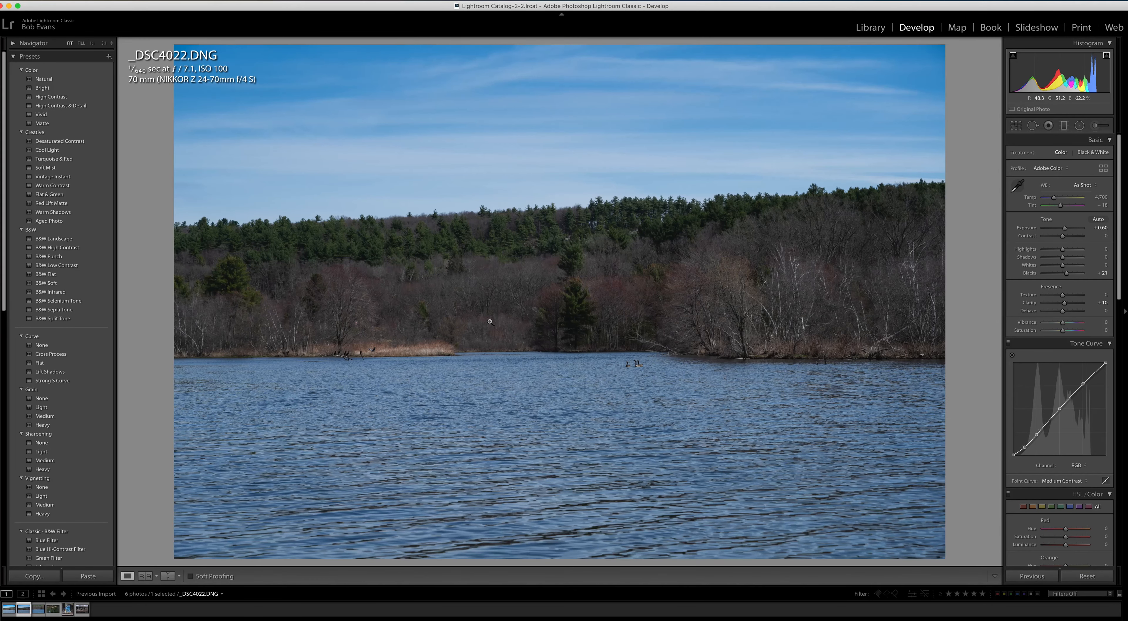
right_click(490, 311)
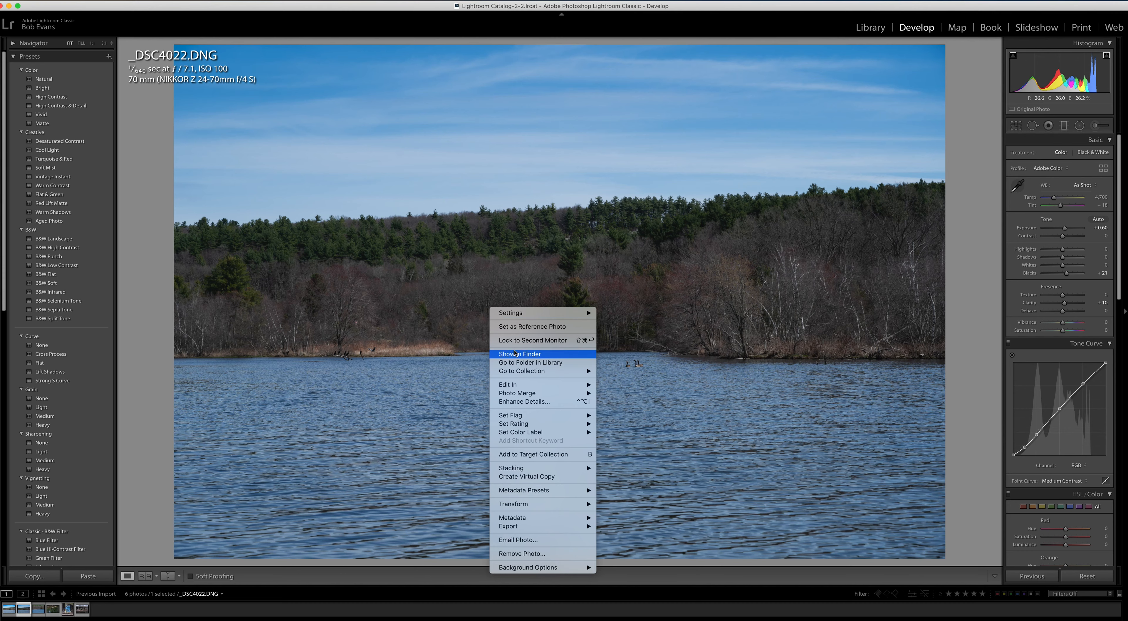
mouse_move(522, 384)
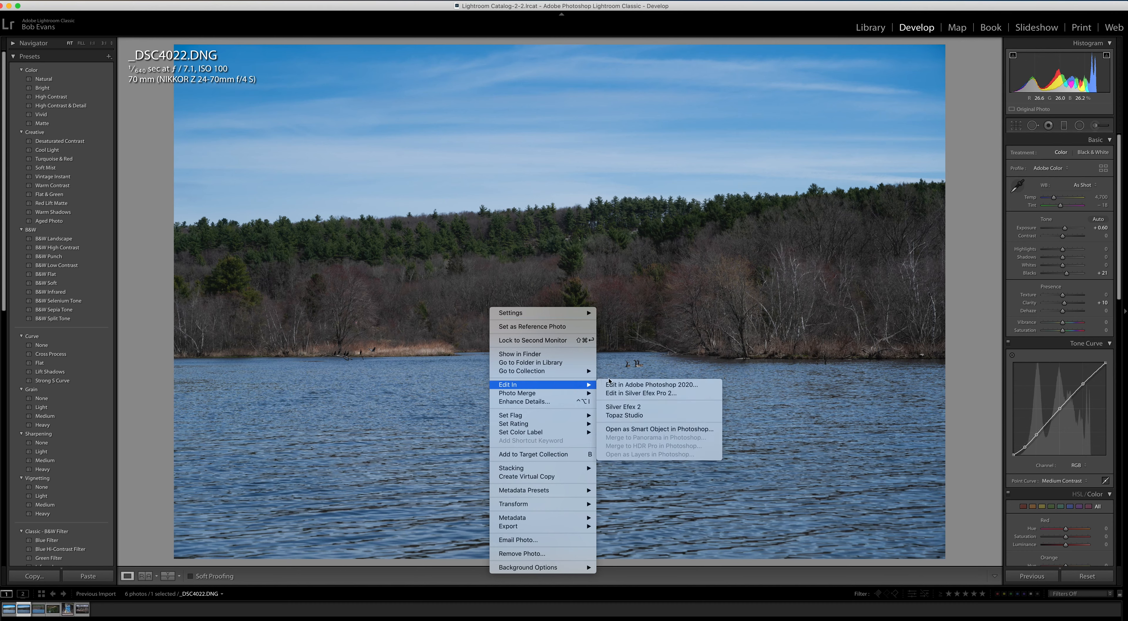
click(624, 385)
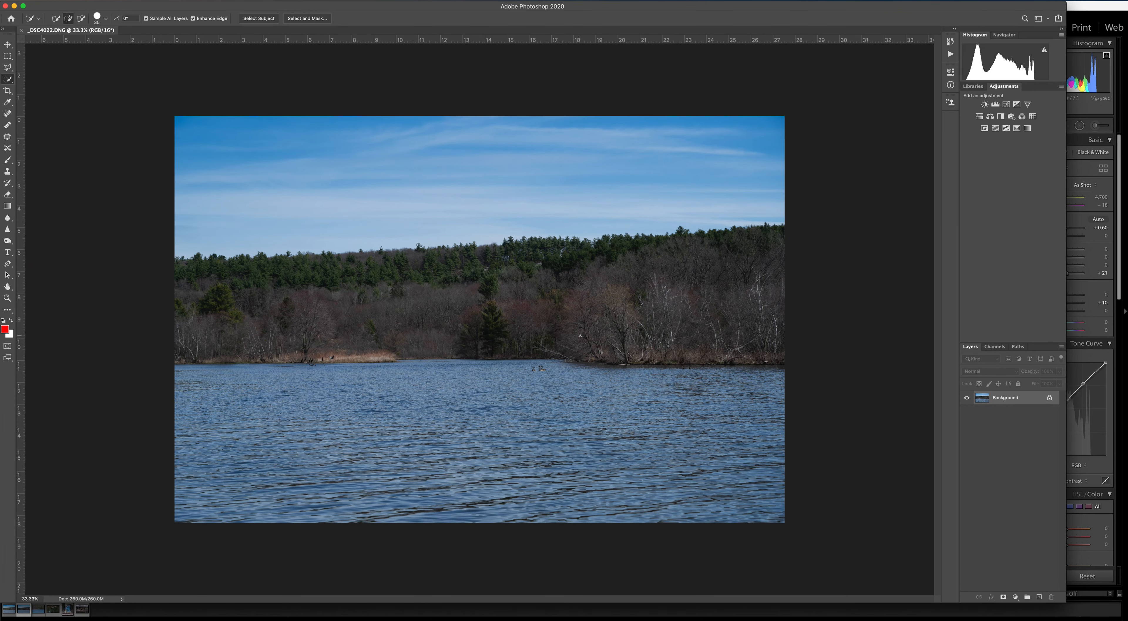
Select the entire sky above the tree line with the Quick Selection tool.
key(super+equal)
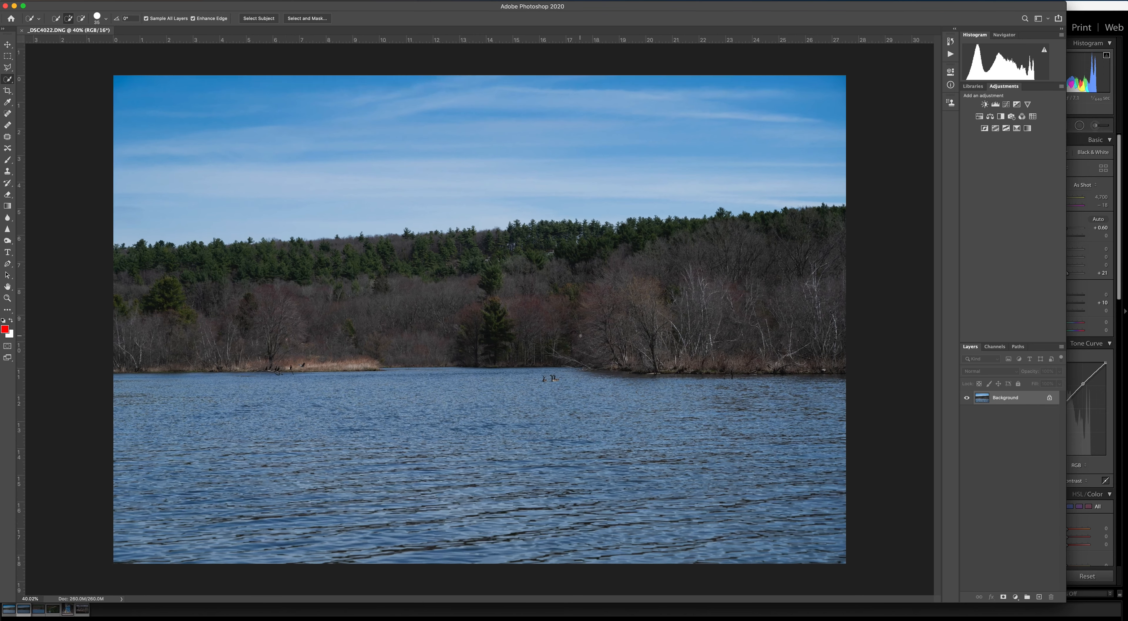
scroll(580, 335, down, 1)
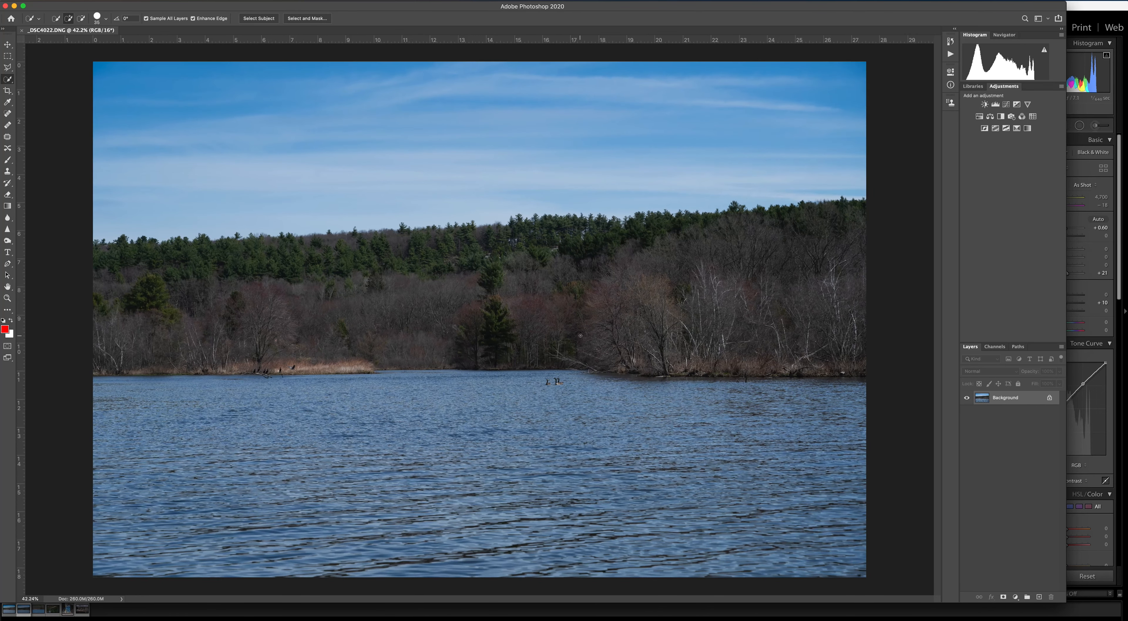
click(7, 46)
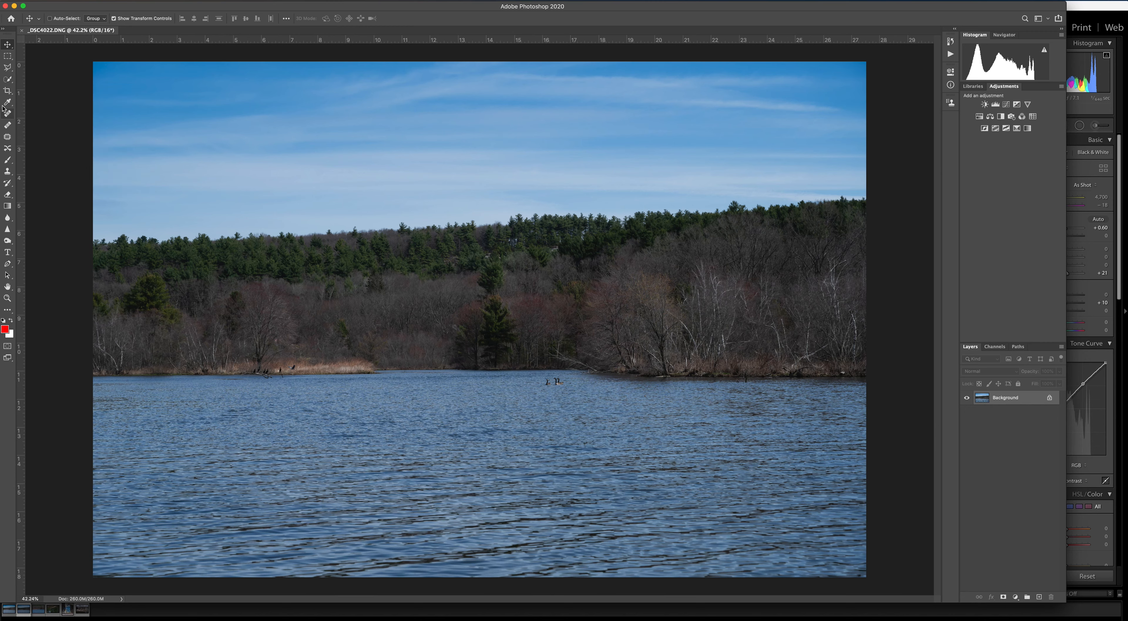
click(8, 79)
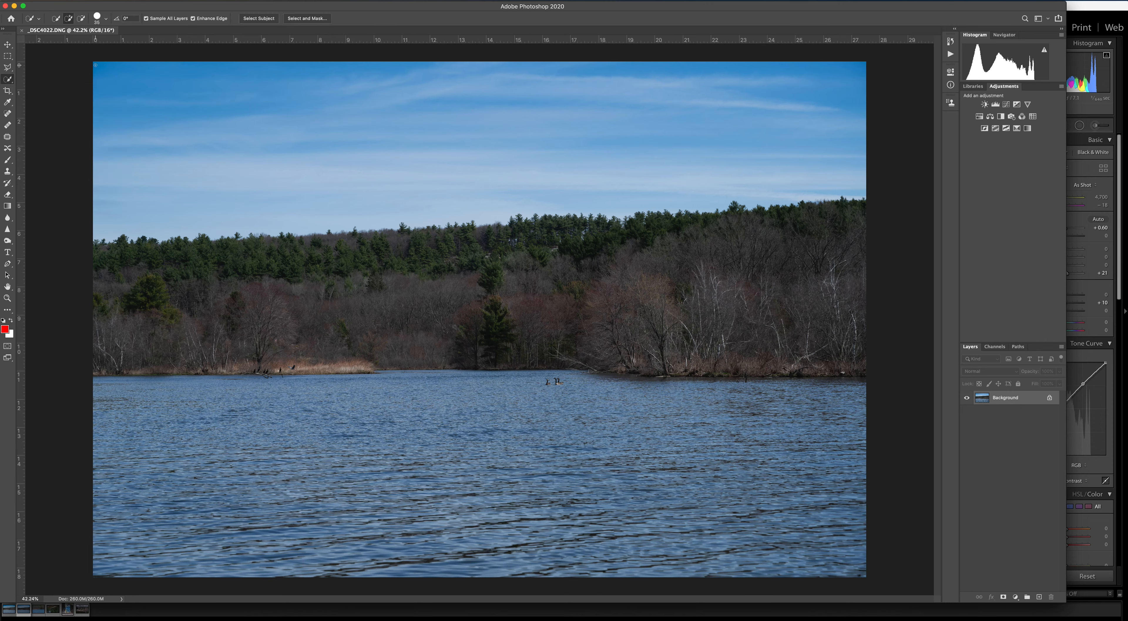
drag(92, 63, 771, 168)
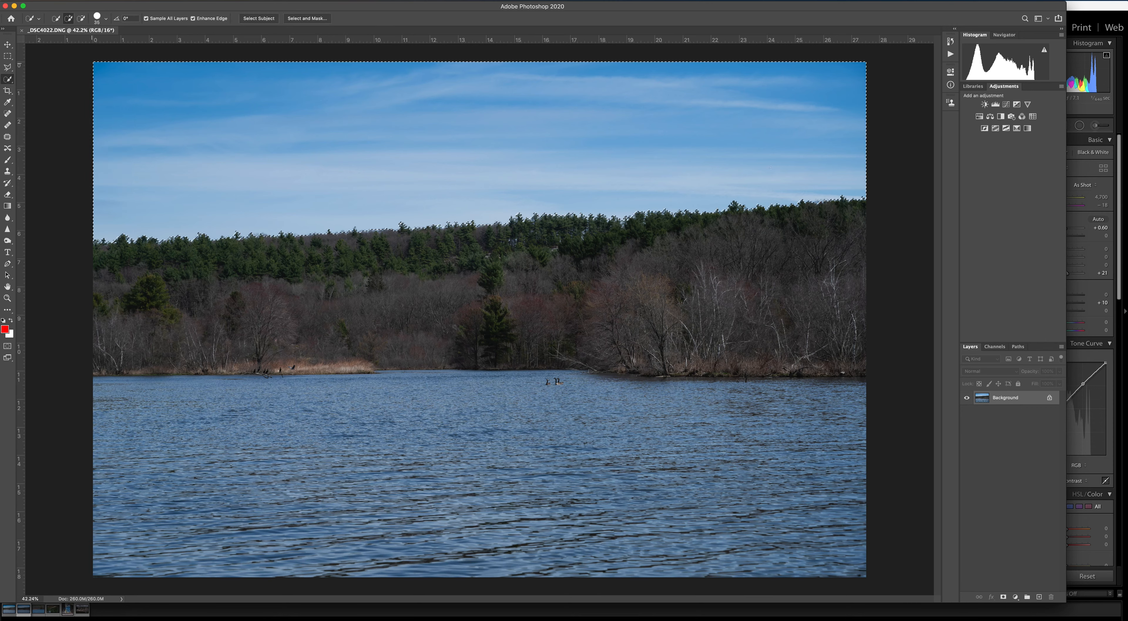
Save the sky selection as a new channel named Sky.
right_click(735, 152)
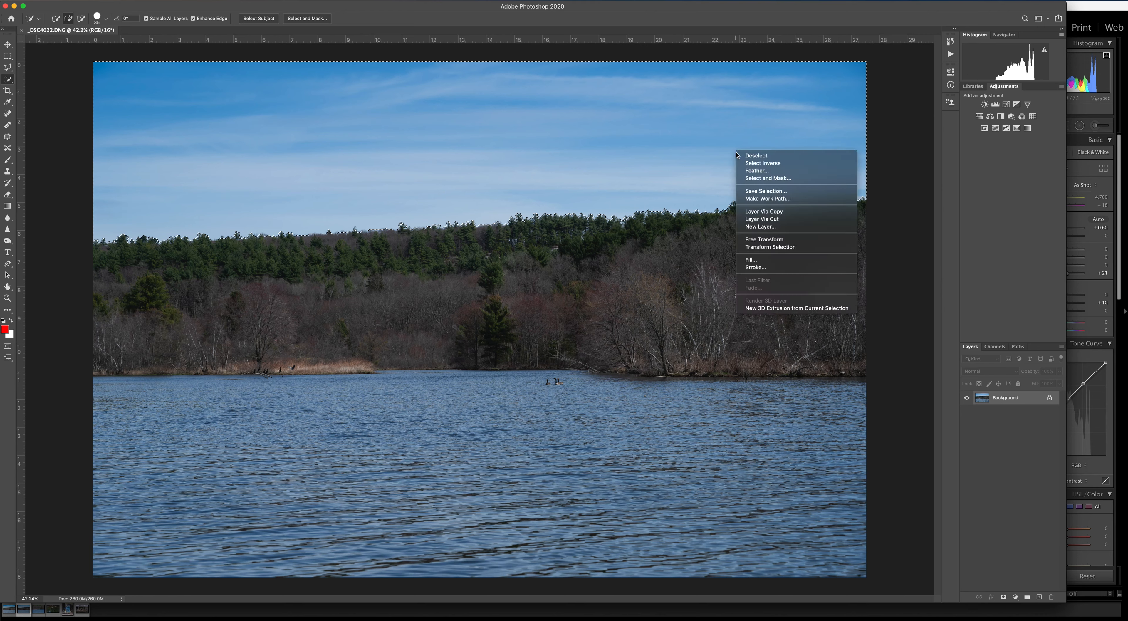
click(762, 193)
text(Sky)
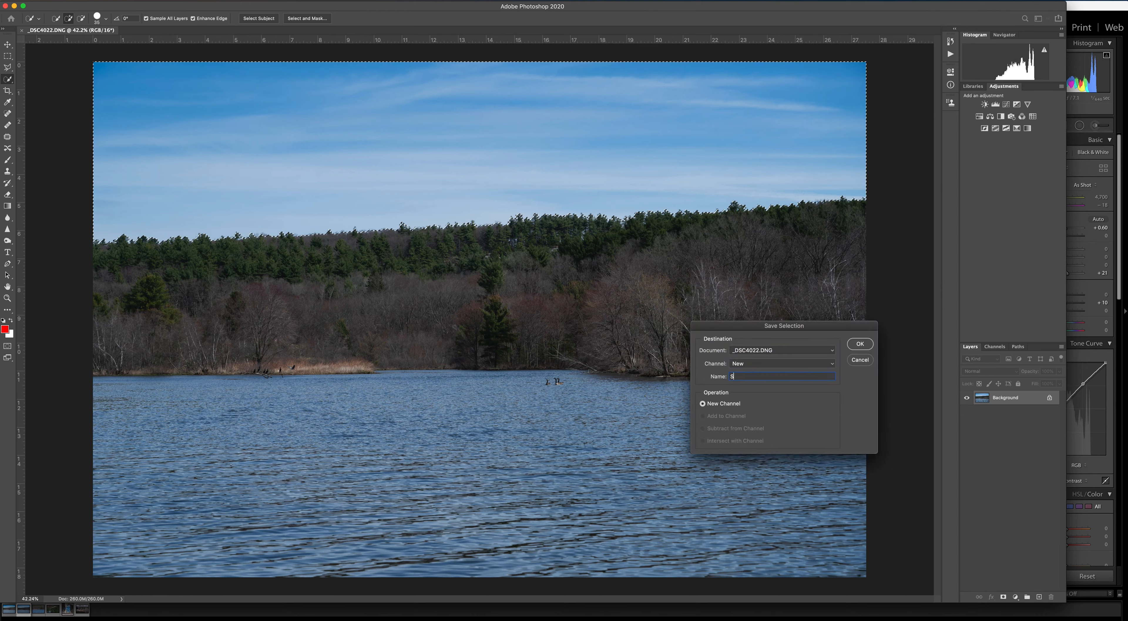
click(858, 344)
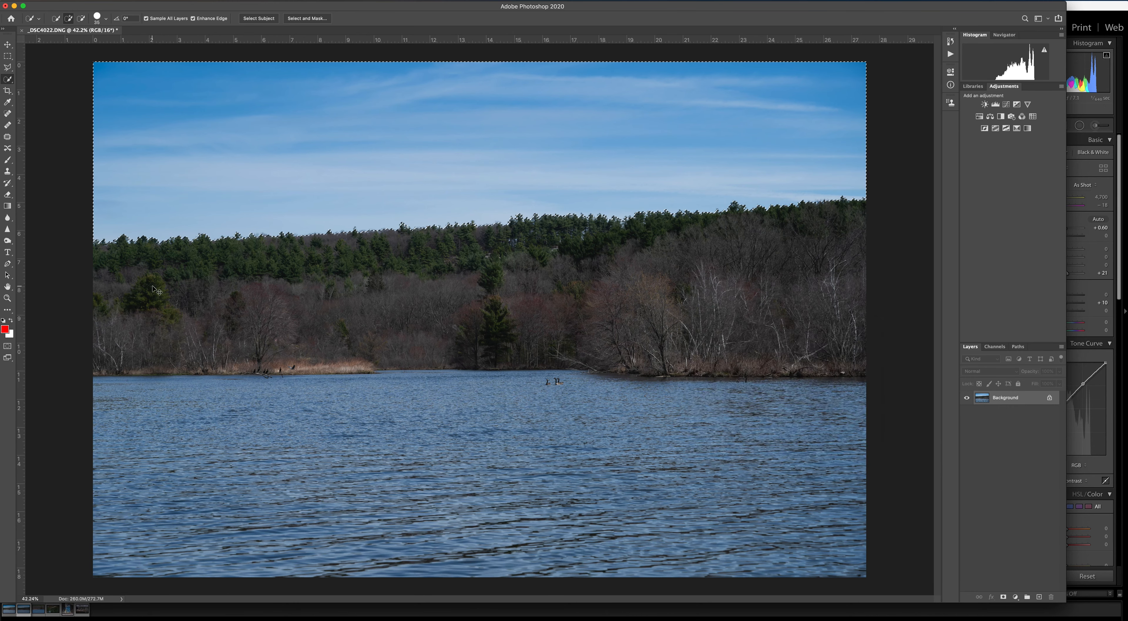
Replace the selection with the full band of trees and save it as a new channel named Trees.
key(super+d)
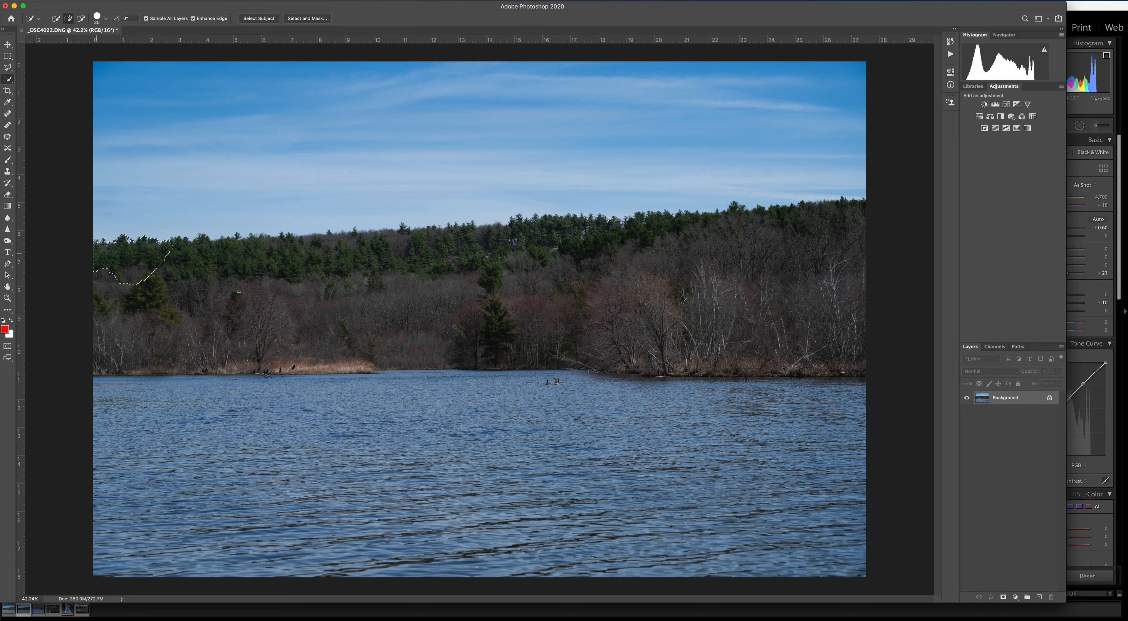
mouse_move(239, 292)
mouse_down()
mouse_move(354, 310)
mouse_move(791, 300)
mouse_up()
right_click(798, 300)
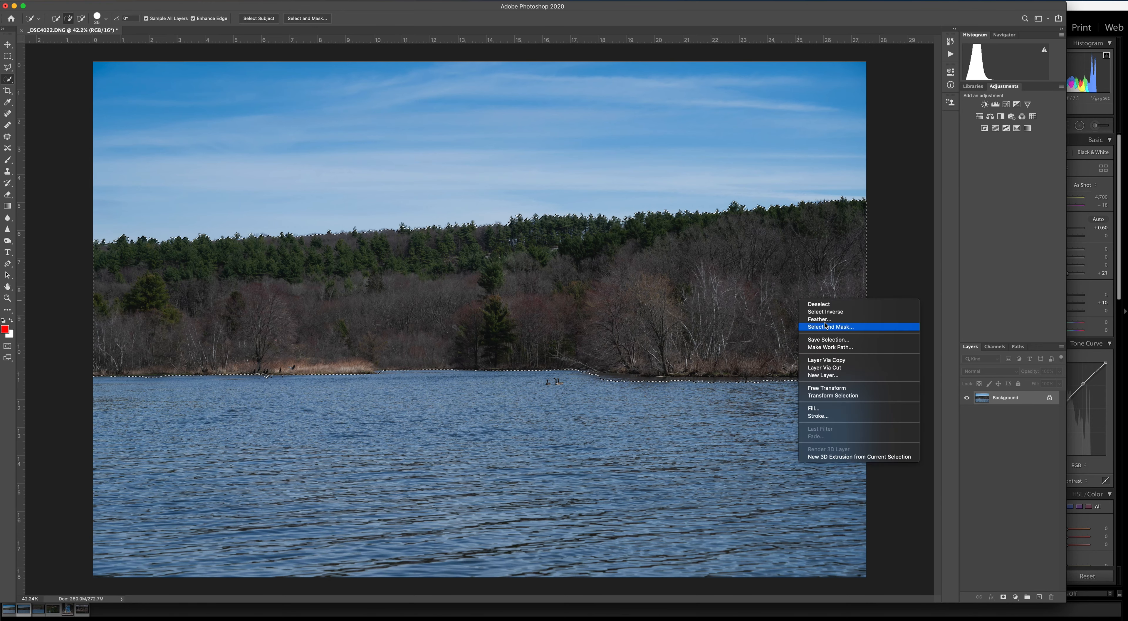
click(827, 339)
text(T)
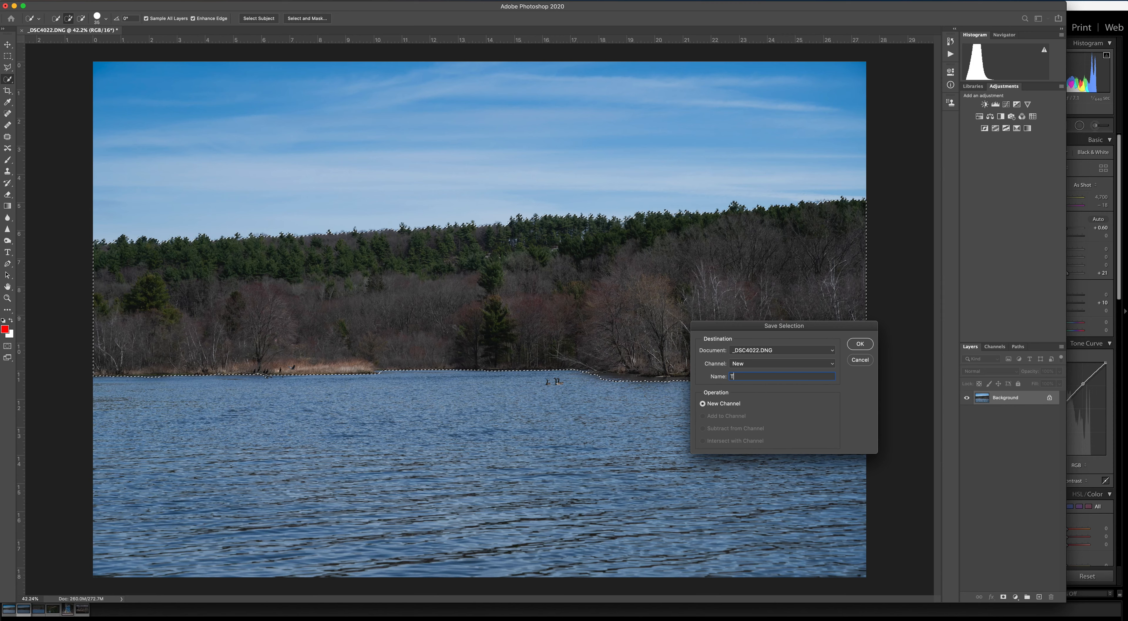
text(rees)
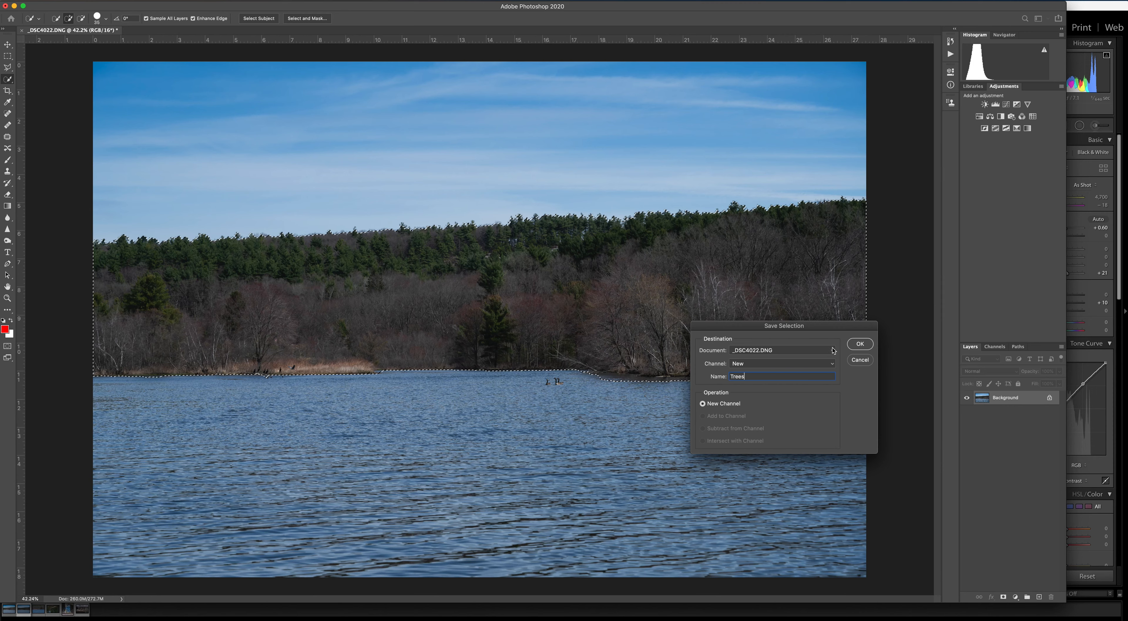
click(859, 344)
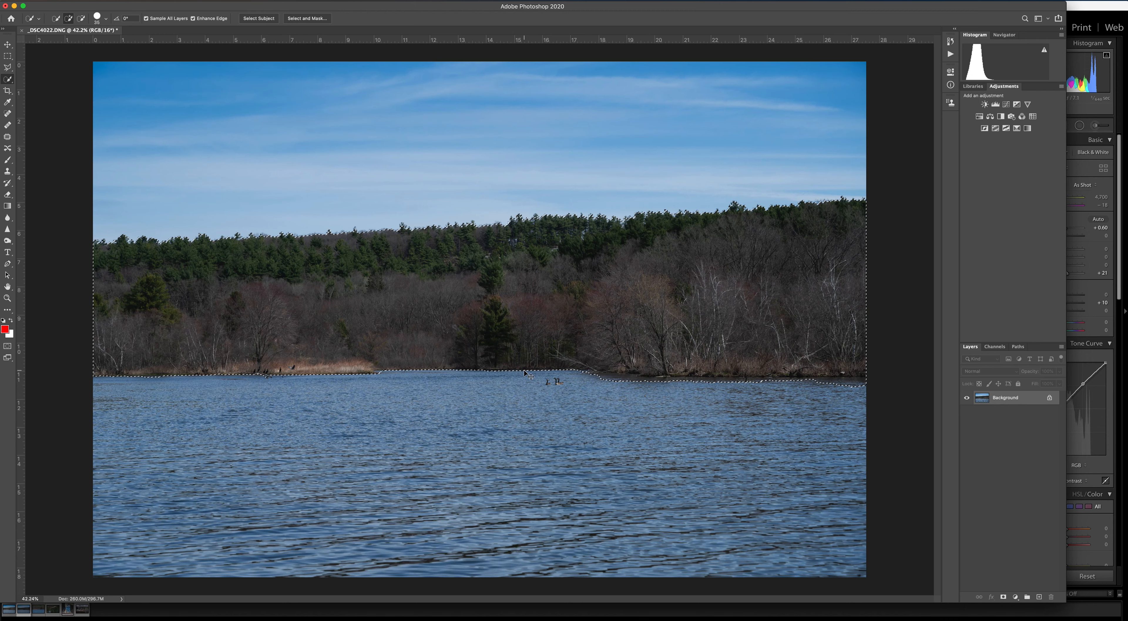
Clear the tree selection, select the whole water area, and save it as a new channel named Water.
key(super+d)
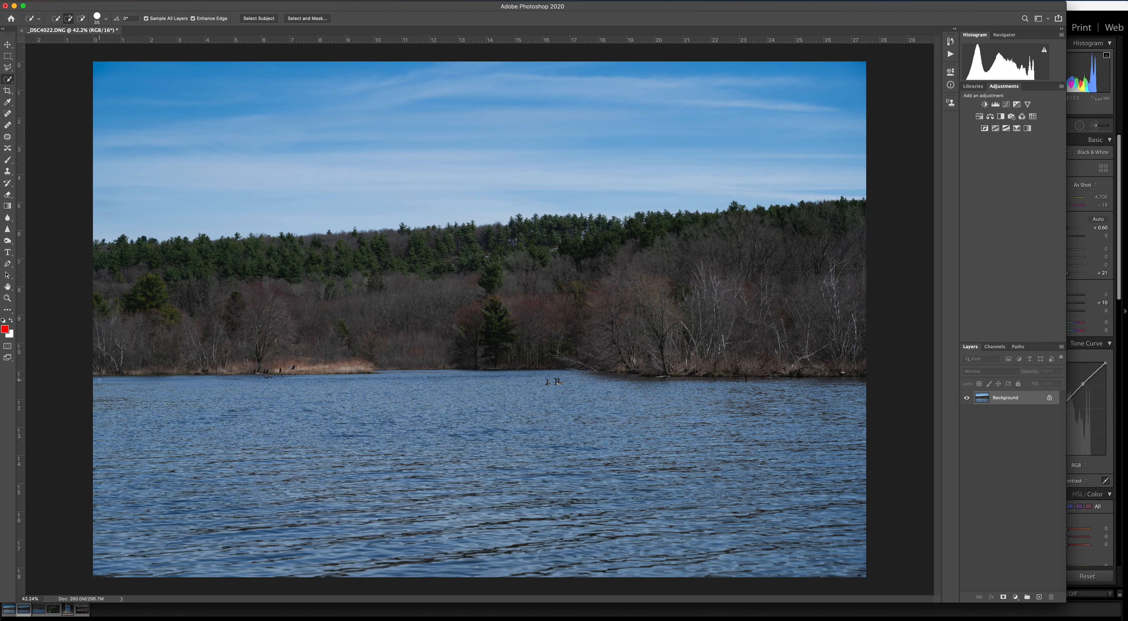
mouse_move(691, 541)
mouse_down()
mouse_move(860, 567)
mouse_move(856, 459)
mouse_move(850, 480)
mouse_up()
mouse_move(823, 398)
mouse_down()
mouse_move(504, 392)
mouse_move(287, 506)
mouse_move(437, 538)
mouse_move(145, 554)
mouse_move(142, 566)
mouse_up()
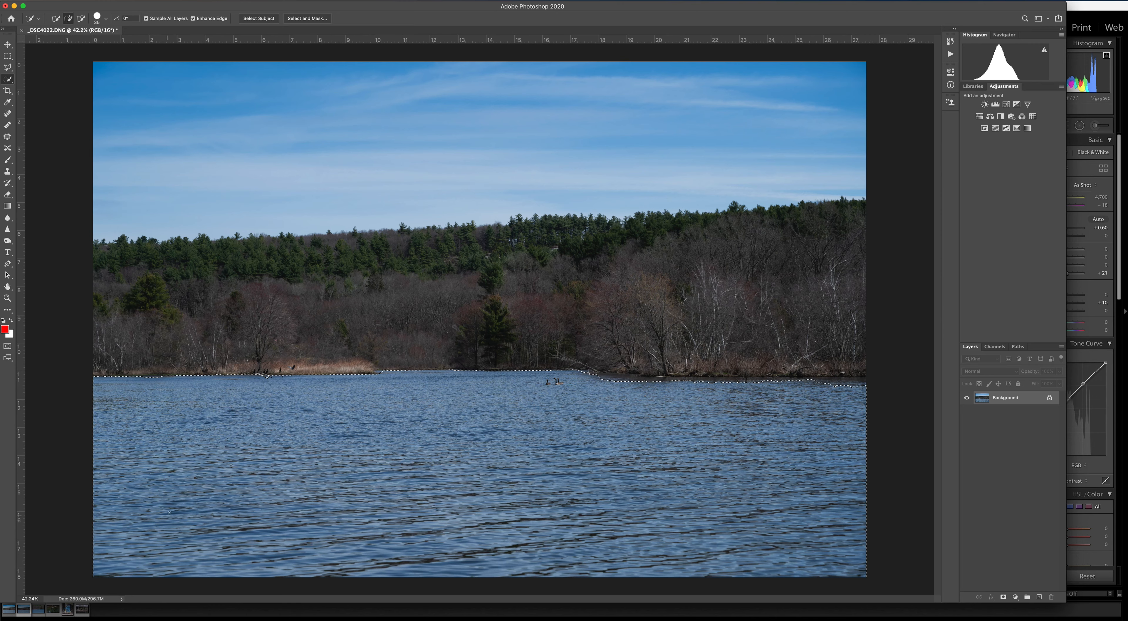
right_click(174, 464)
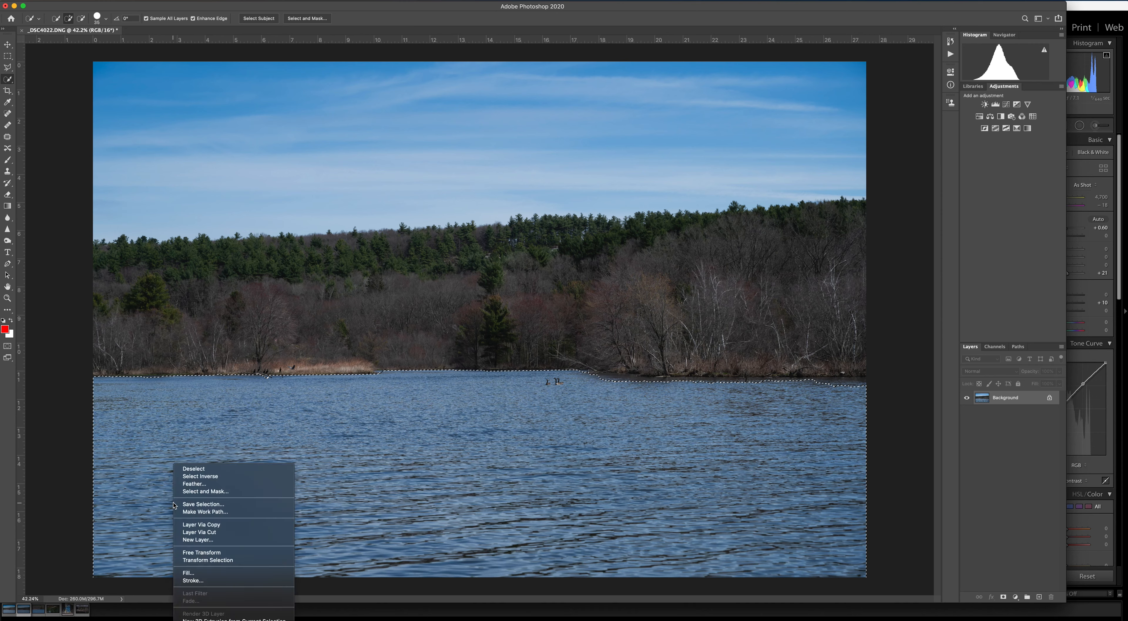
click(200, 505)
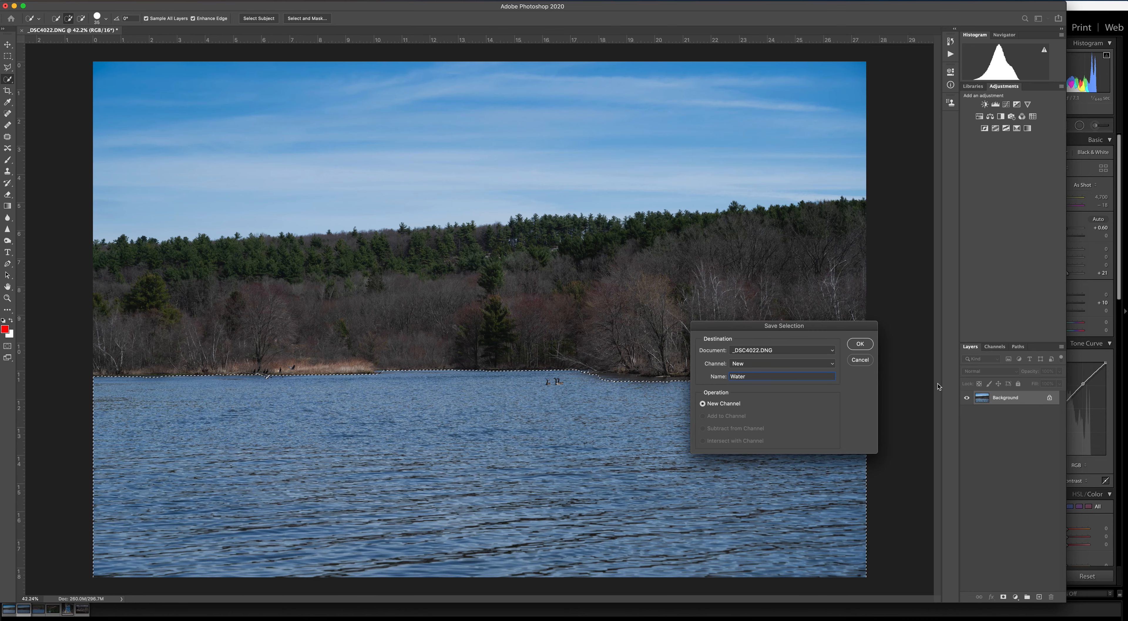
click(864, 346)
Review the saved selection channels and load the Sky channel as the active selection.
click(995, 348)
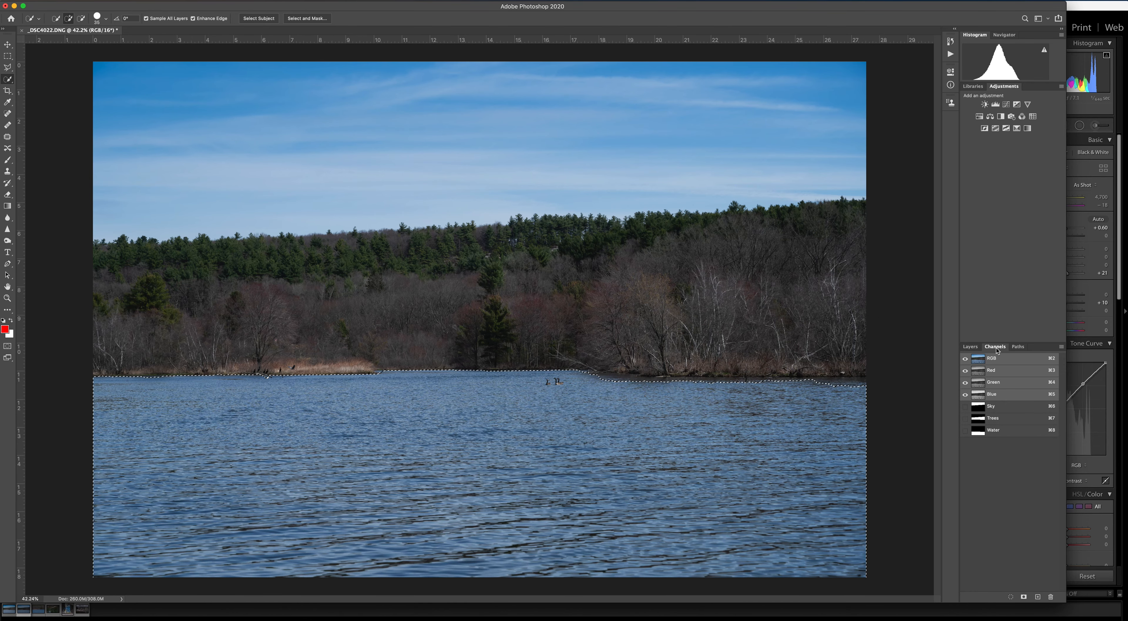
click(990, 416)
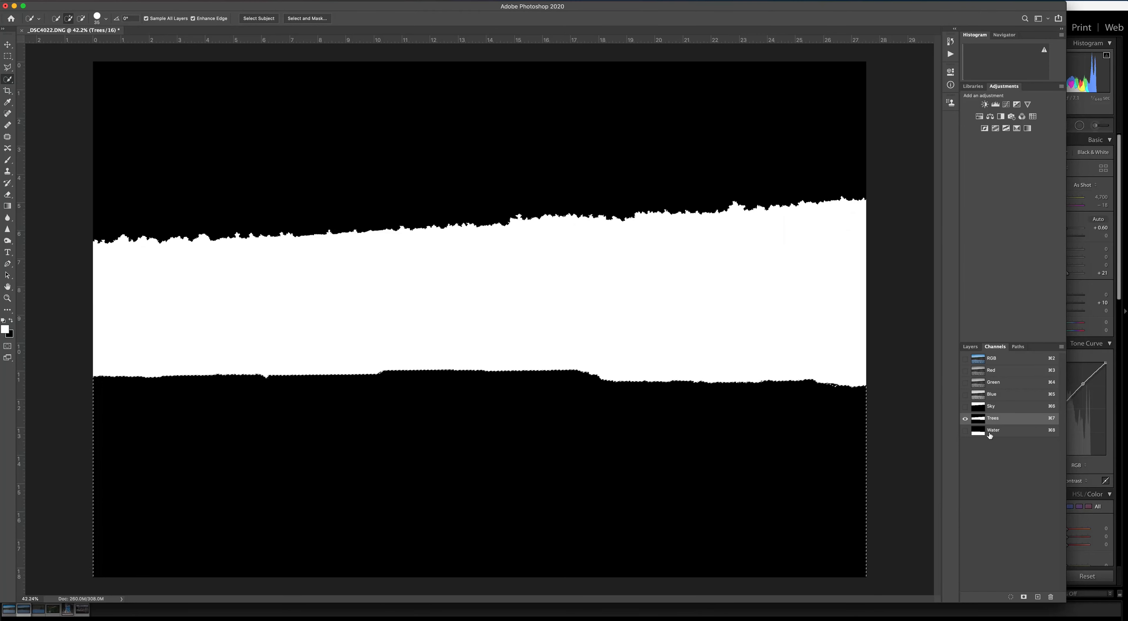
click(991, 431)
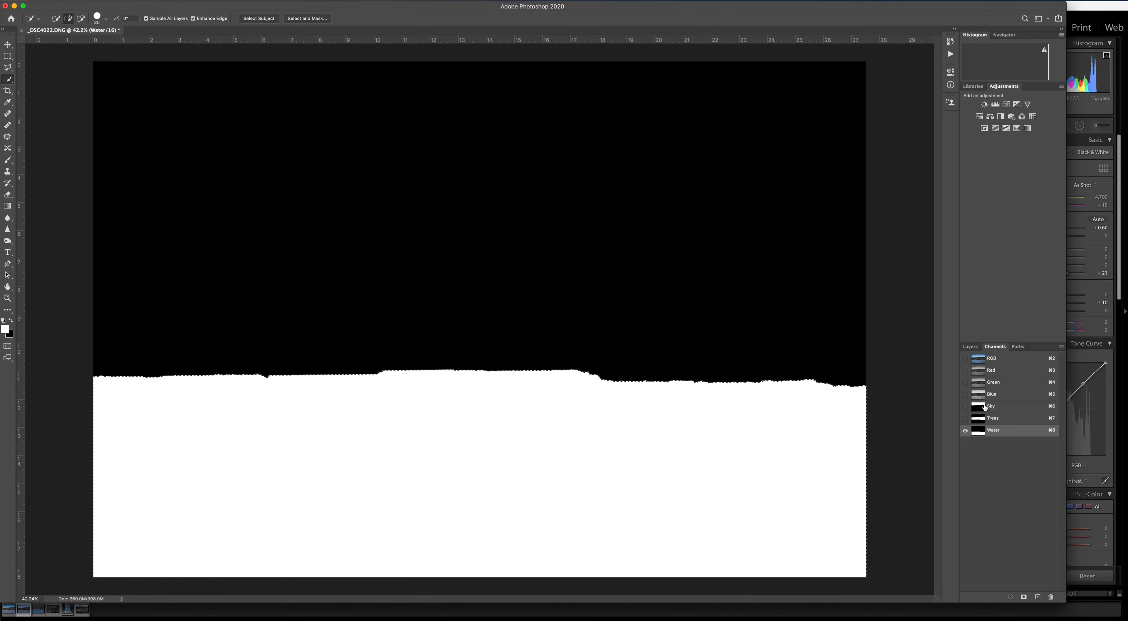
click(980, 407)
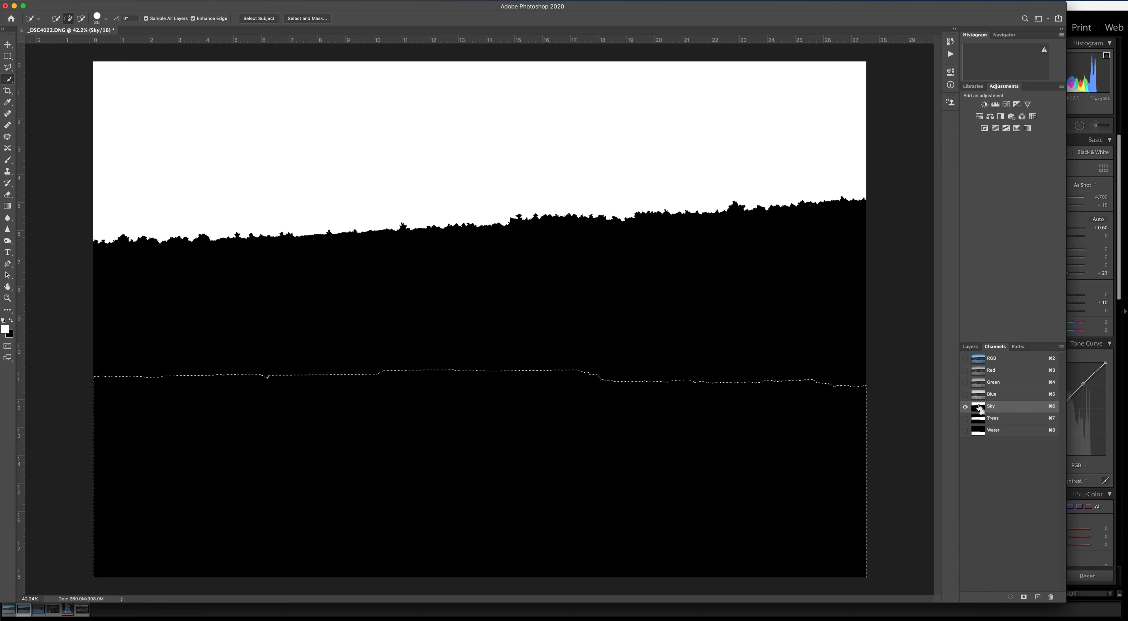
super+click(979, 407)
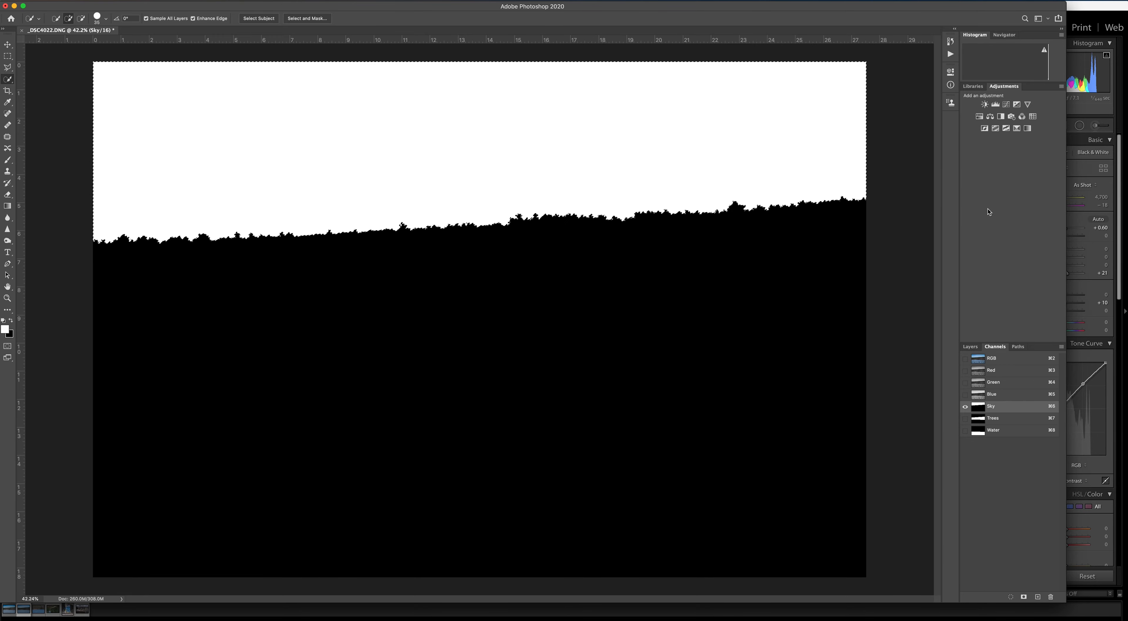
Add a Curves adjustment masked to the sky, anchoring its dark blue corner and brightening the clouds with the on-image adjustment.
click(1006, 105)
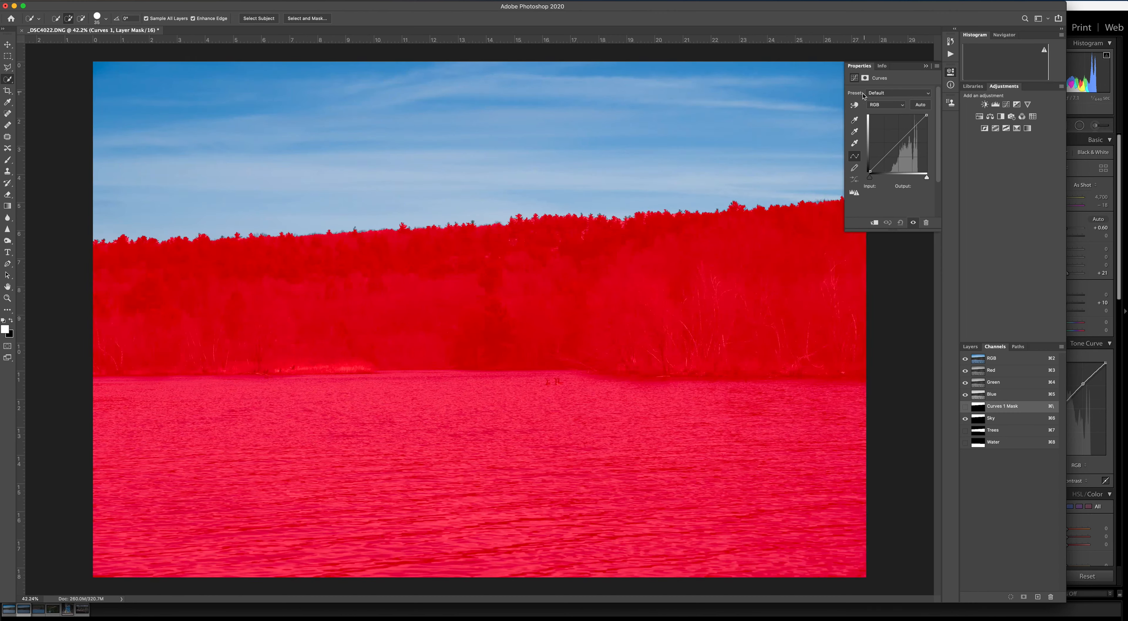
click(854, 105)
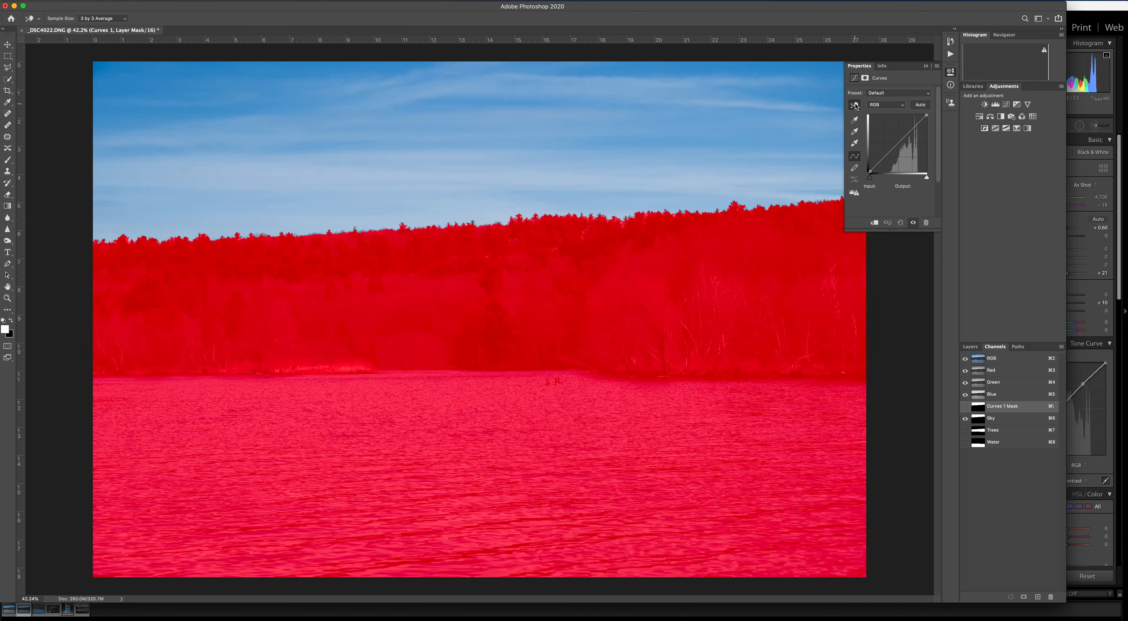
click(824, 69)
drag(314, 174, 313, 159)
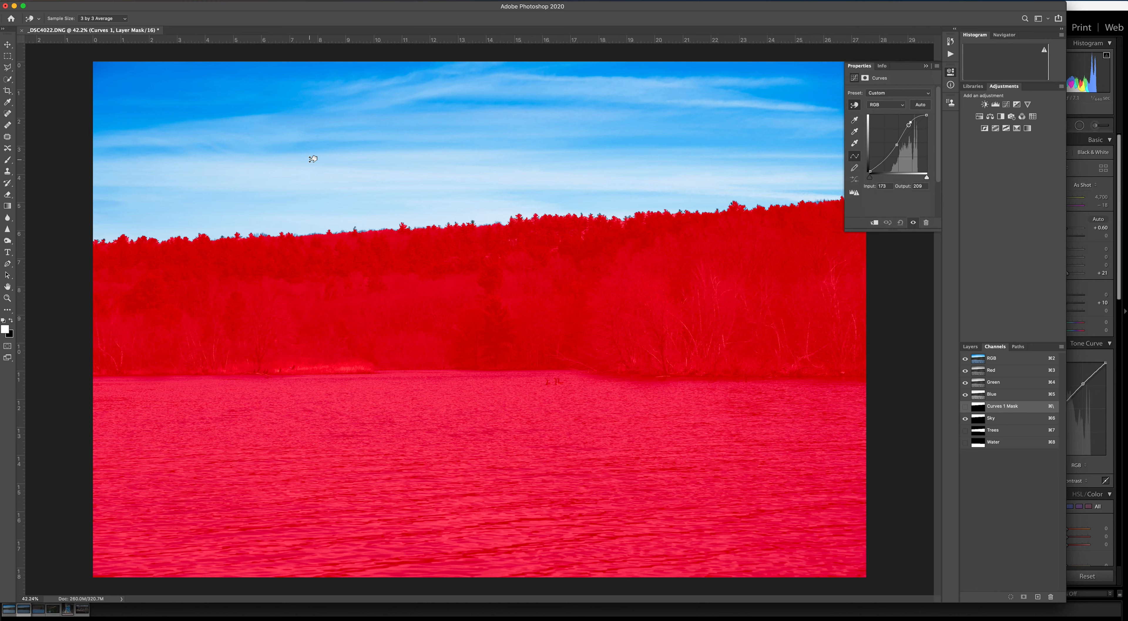
drag(313, 158, 313, 157)
click(928, 63)
Check the Curves layer off and on, and hide the Sky channel's red overlay from the image.
click(970, 347)
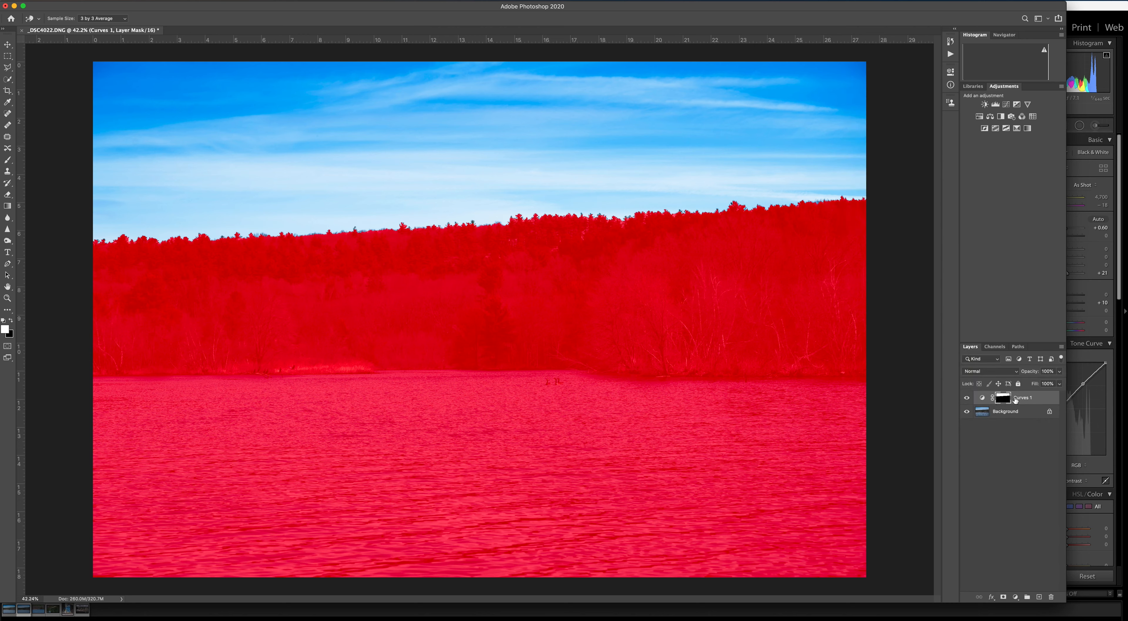
click(967, 398)
click(966, 399)
click(995, 346)
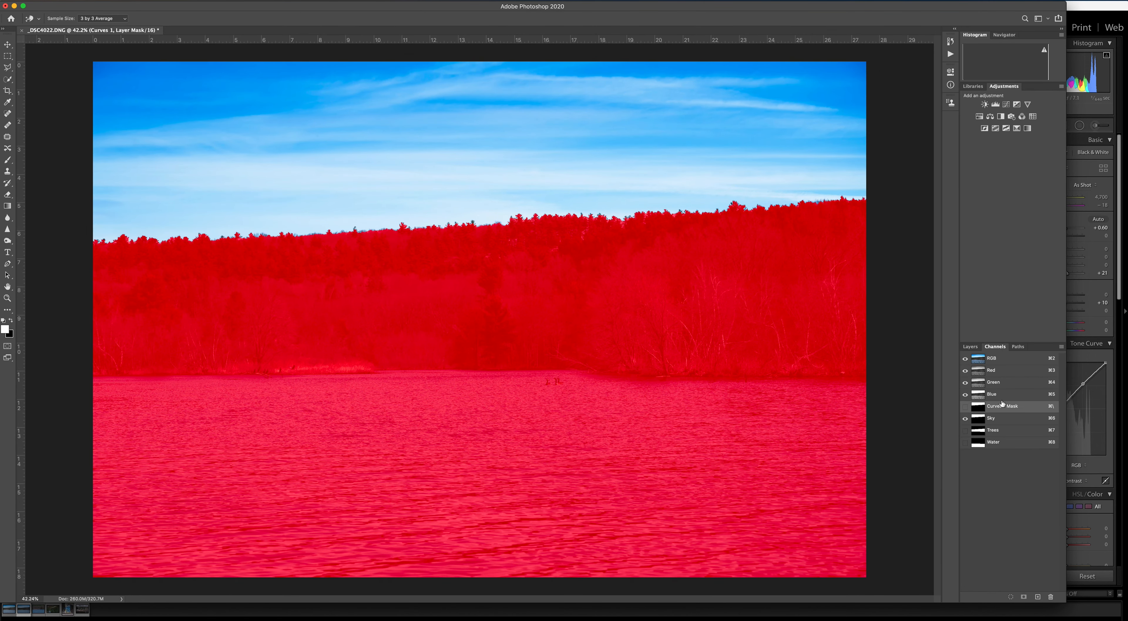
click(965, 406)
Switch the Curves 1 layer off and back on to compare the sky before and after the adjustment.
click(971, 348)
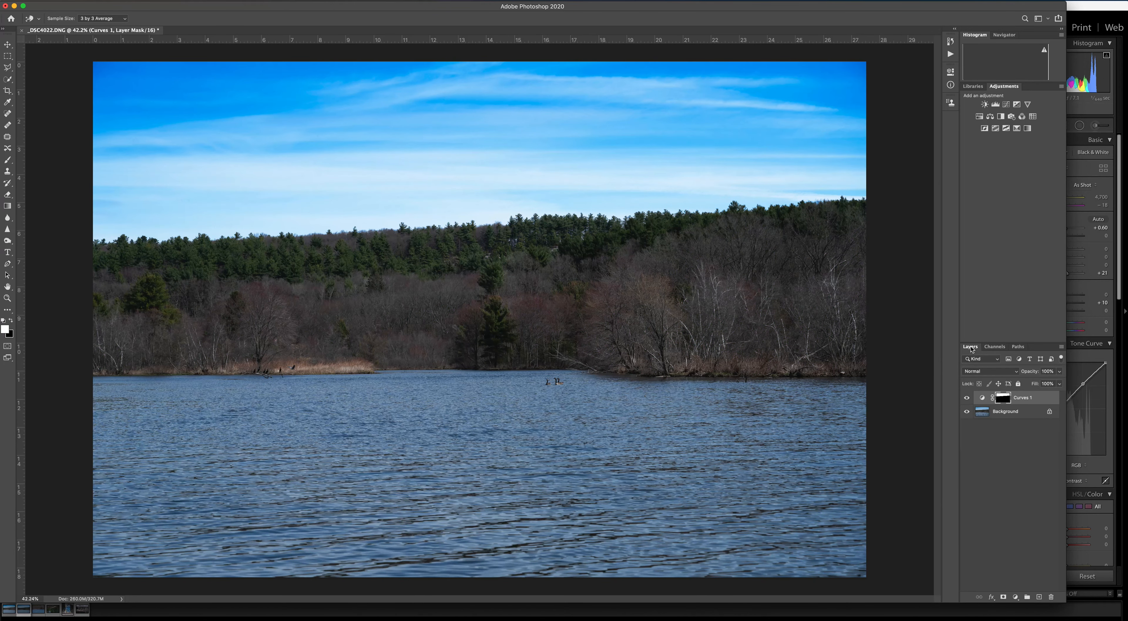
click(967, 399)
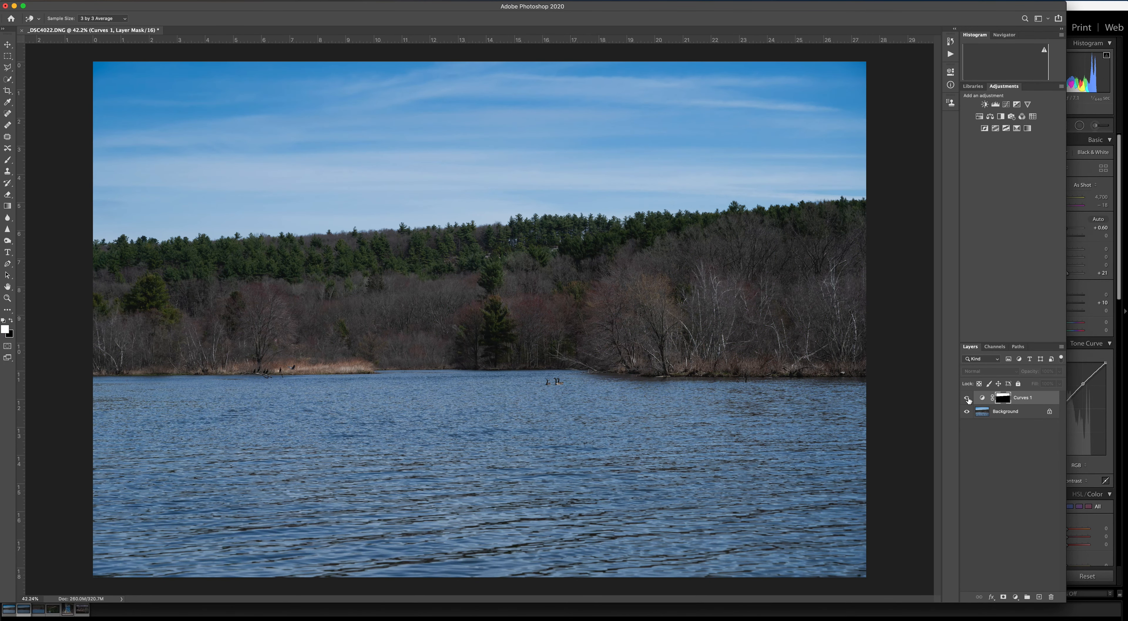
click(967, 399)
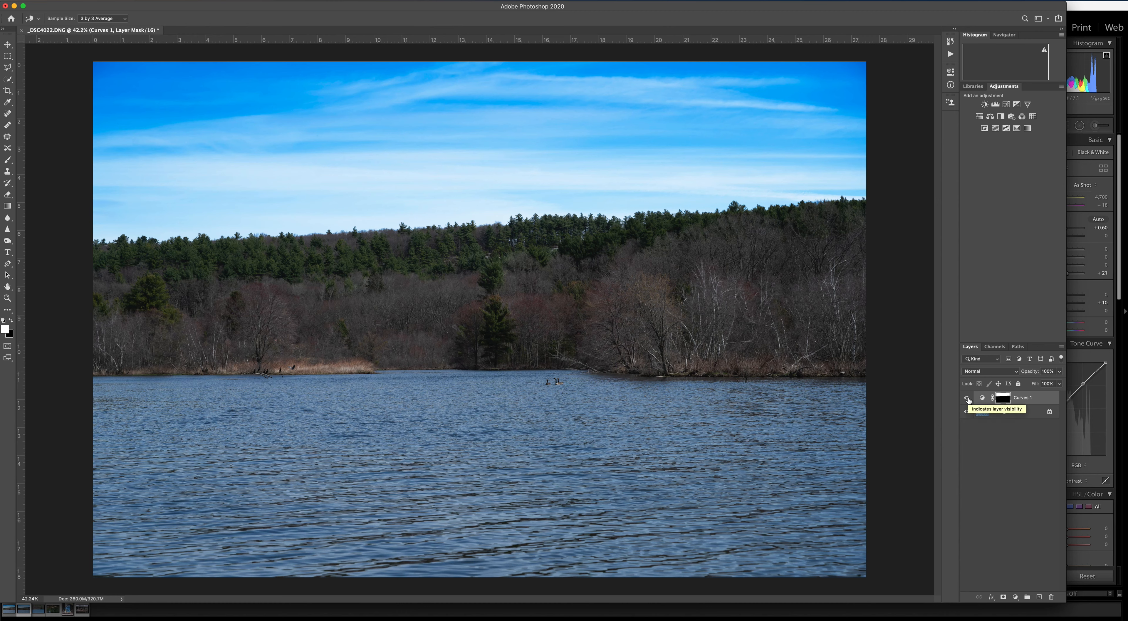
Recheck the sky with Curves 1 off and on, and load the Trees channel as the active selection.
click(966, 398)
click(967, 398)
click(994, 346)
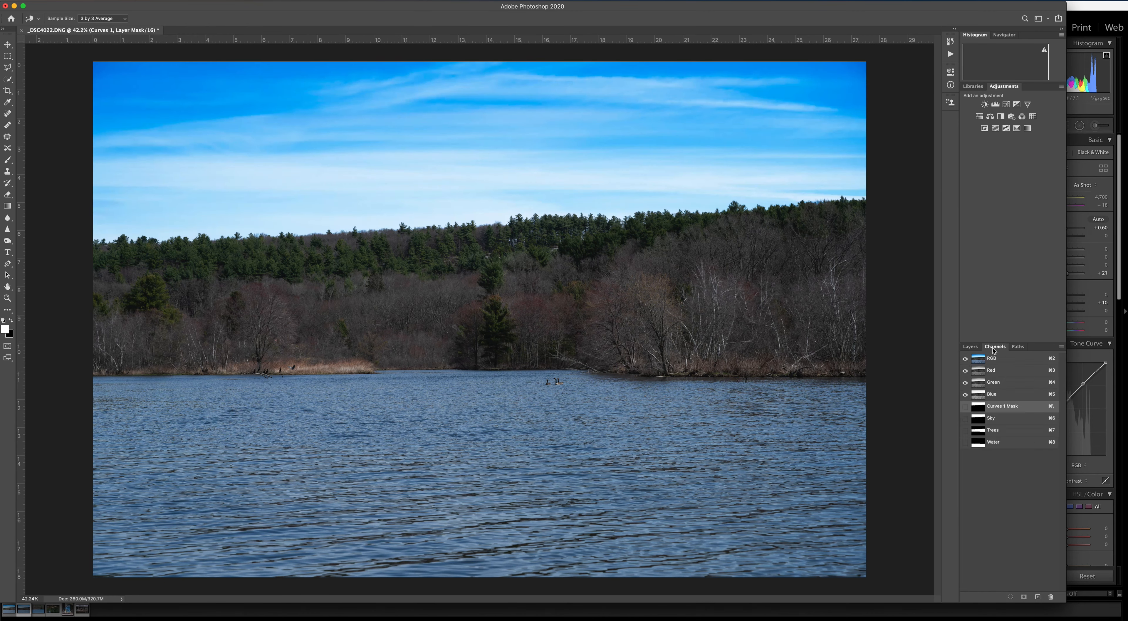
click(982, 431)
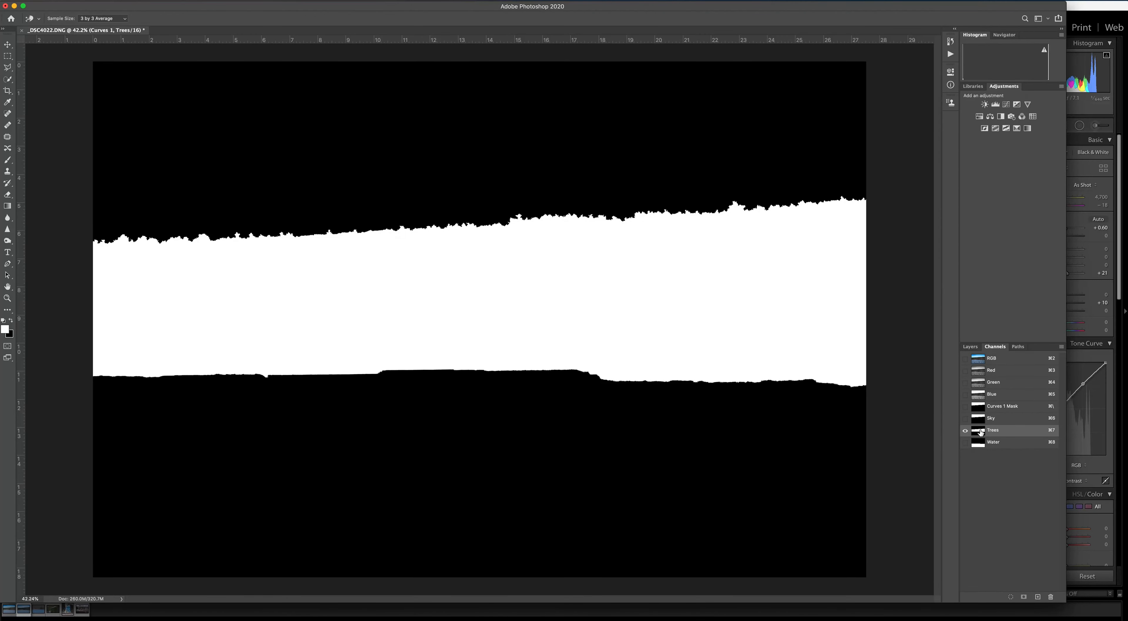
drag(981, 433, 981, 434)
super+click(981, 432)
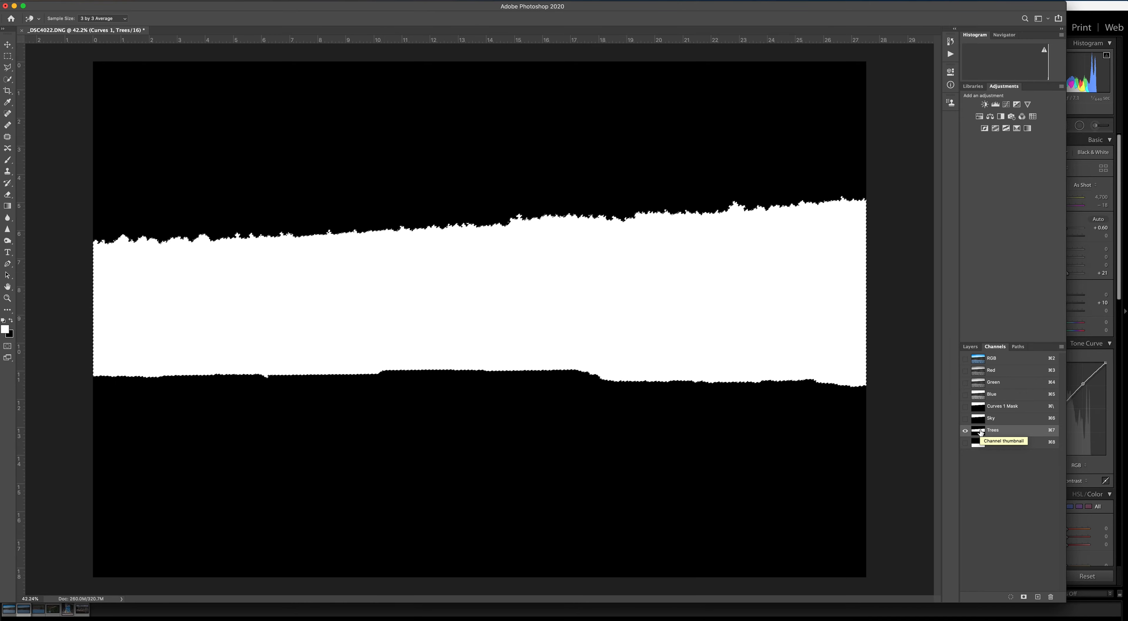
Add a Curves adjustment masked to the trees, brightening the dark evergreen and the shoreline grass with the on-image adjustment.
click(1005, 104)
key(w)
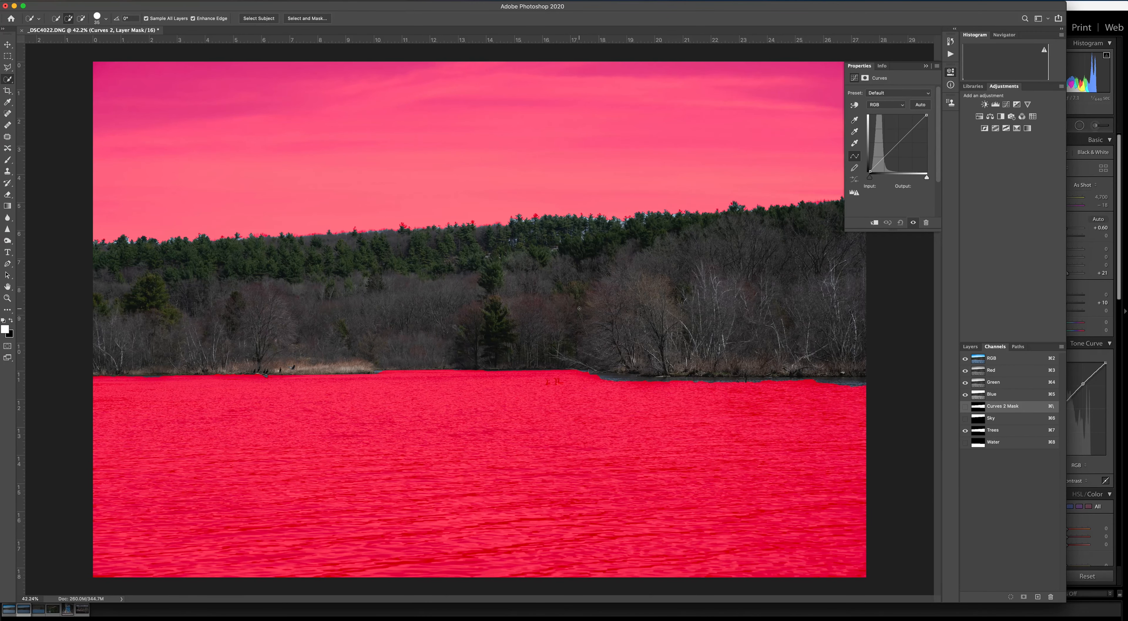
click(853, 104)
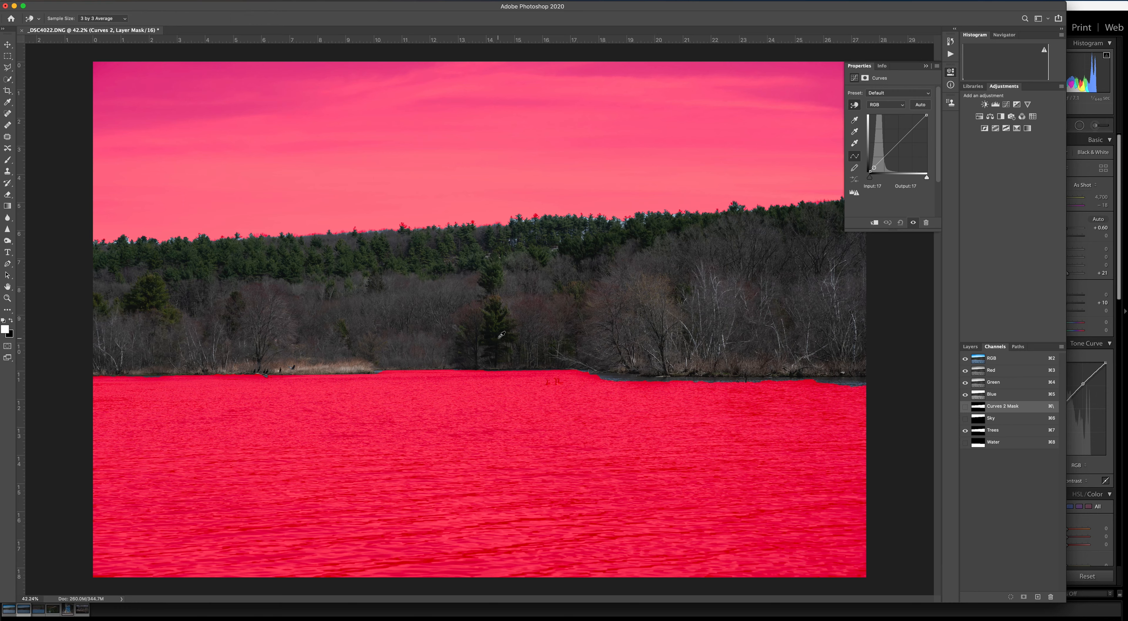
drag(499, 336, 500, 327)
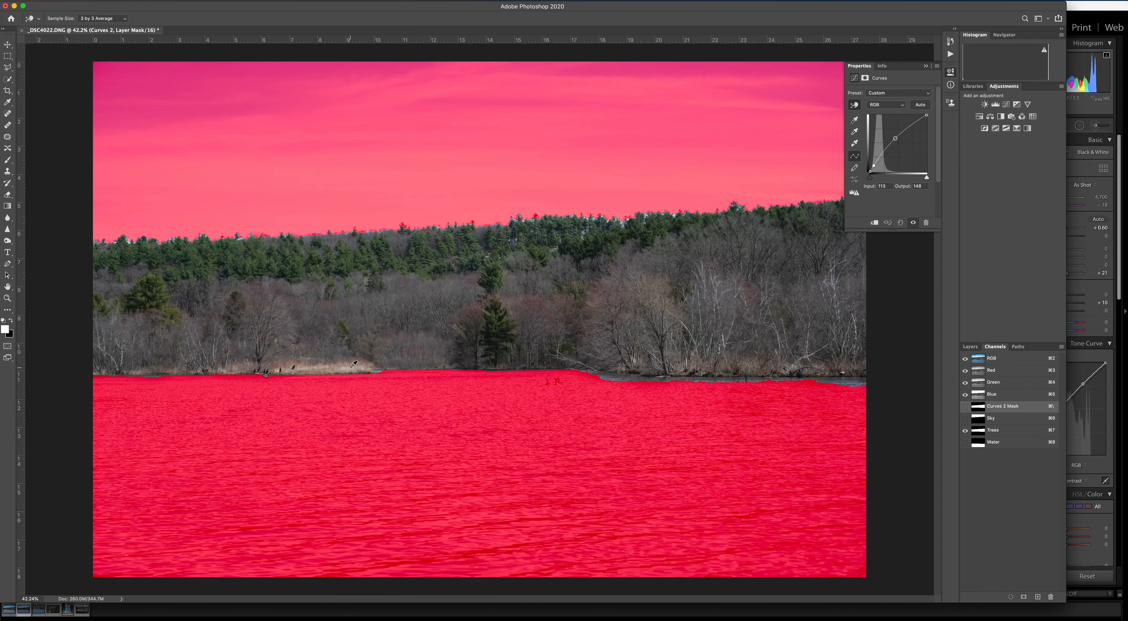
drag(352, 365, 353, 359)
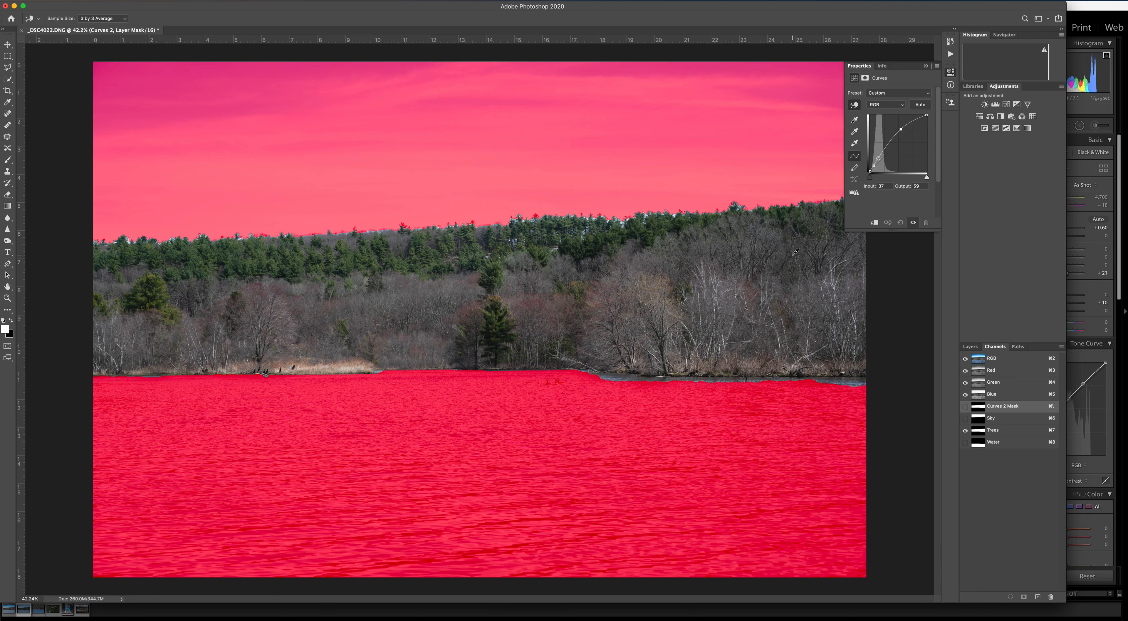
click(925, 66)
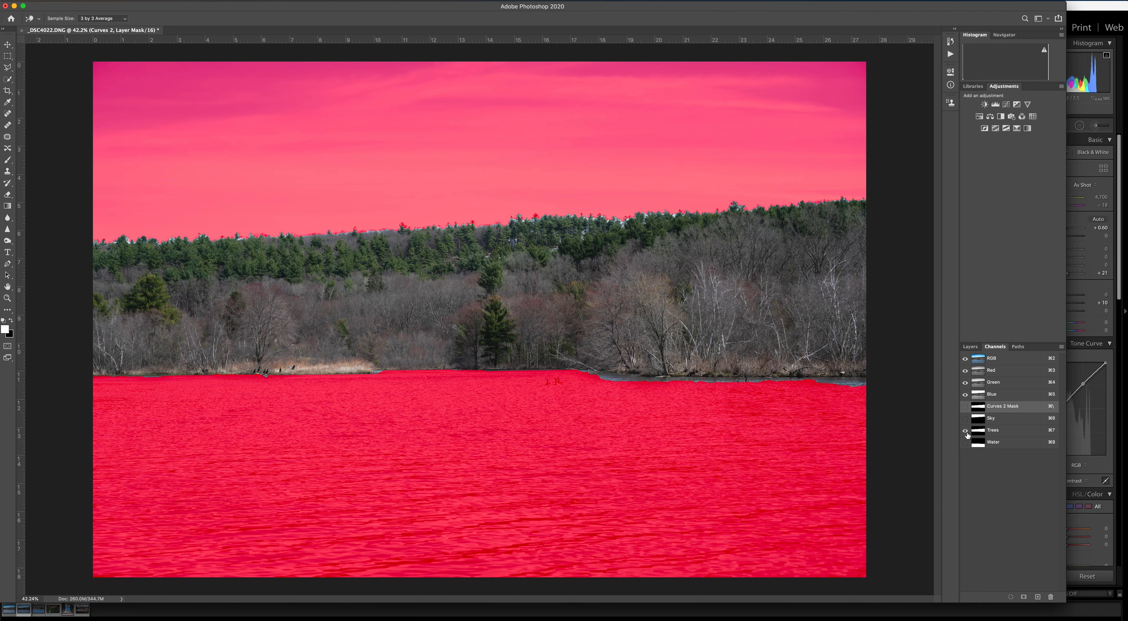
Hide the Trees channel's red overlay and compare the trees with the Curves 2 layer off and on.
click(964, 430)
click(970, 346)
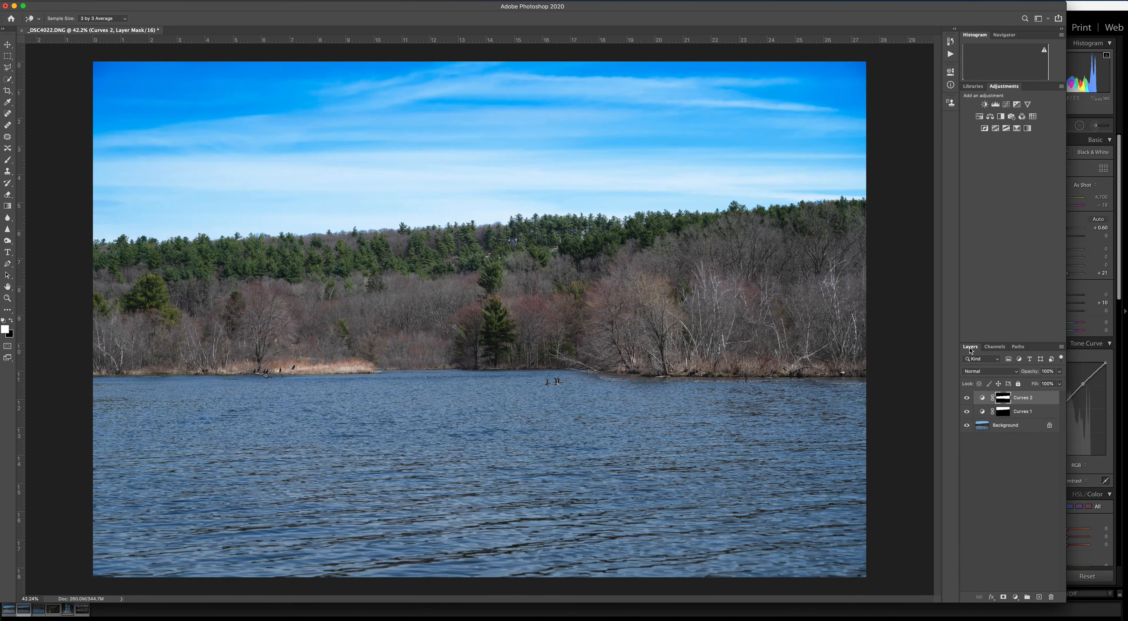
click(966, 398)
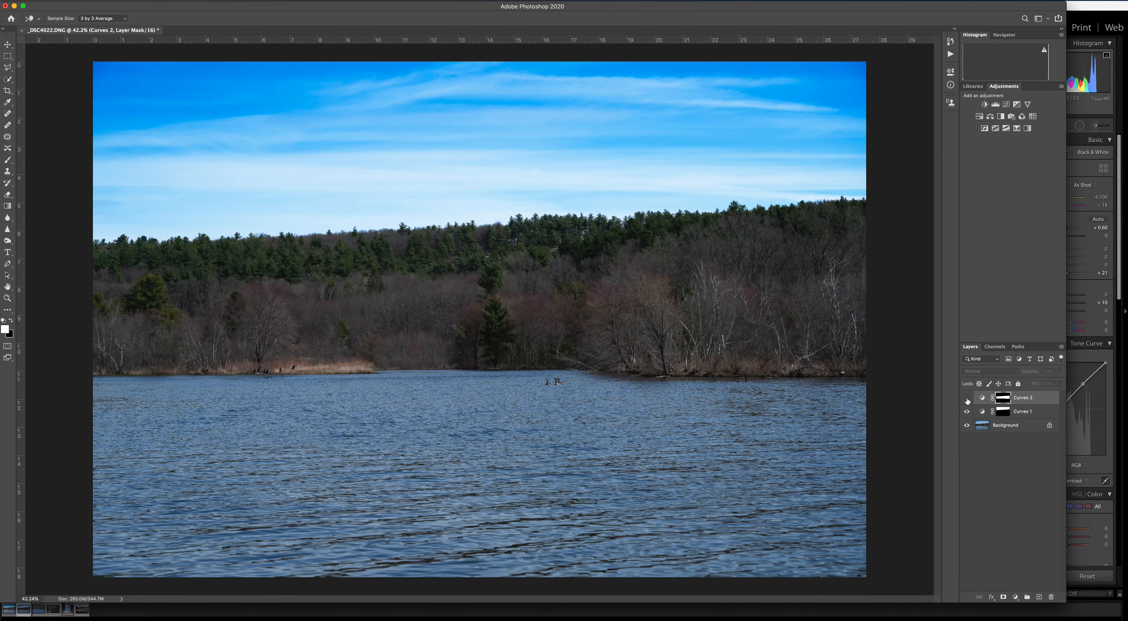
click(967, 398)
click(967, 398)
click(967, 398)
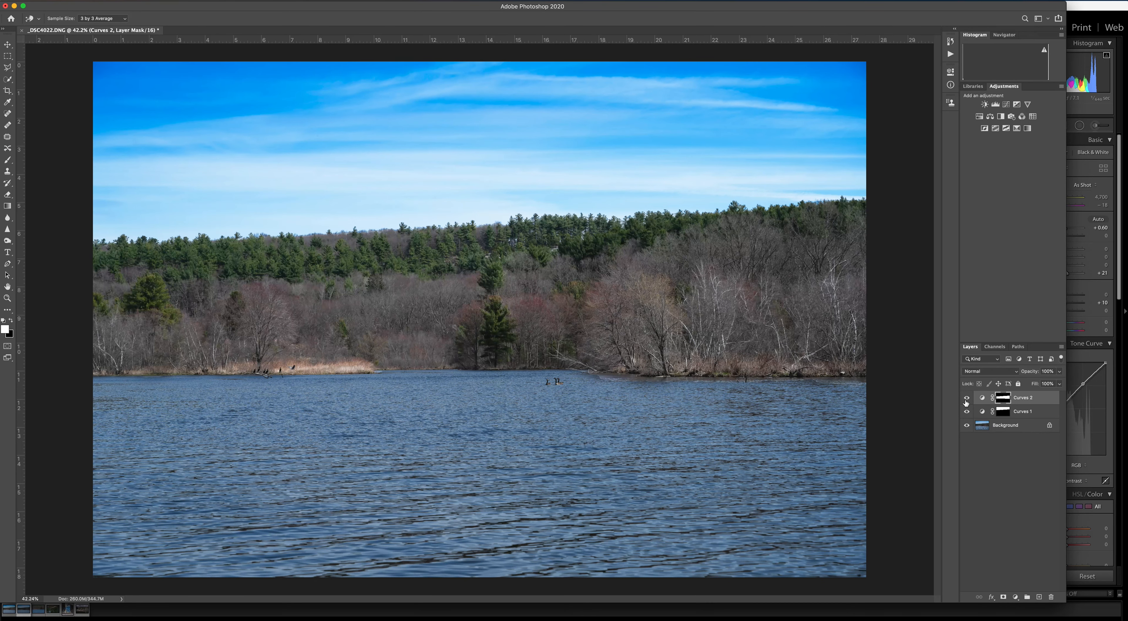
Load the Water channel as the active selection.
click(995, 346)
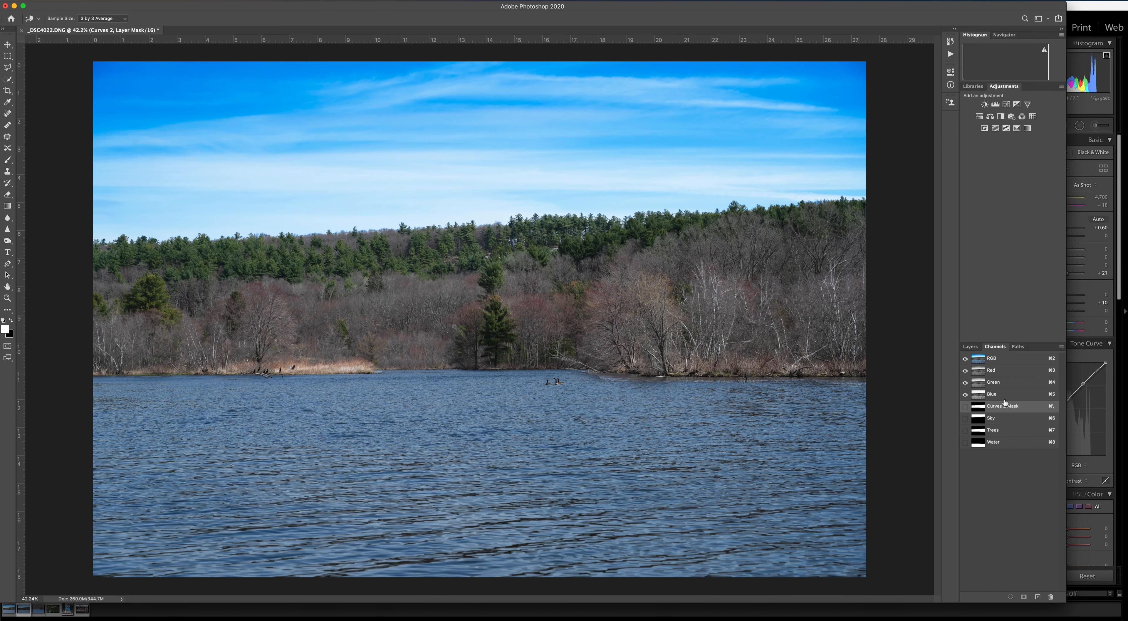
click(980, 444)
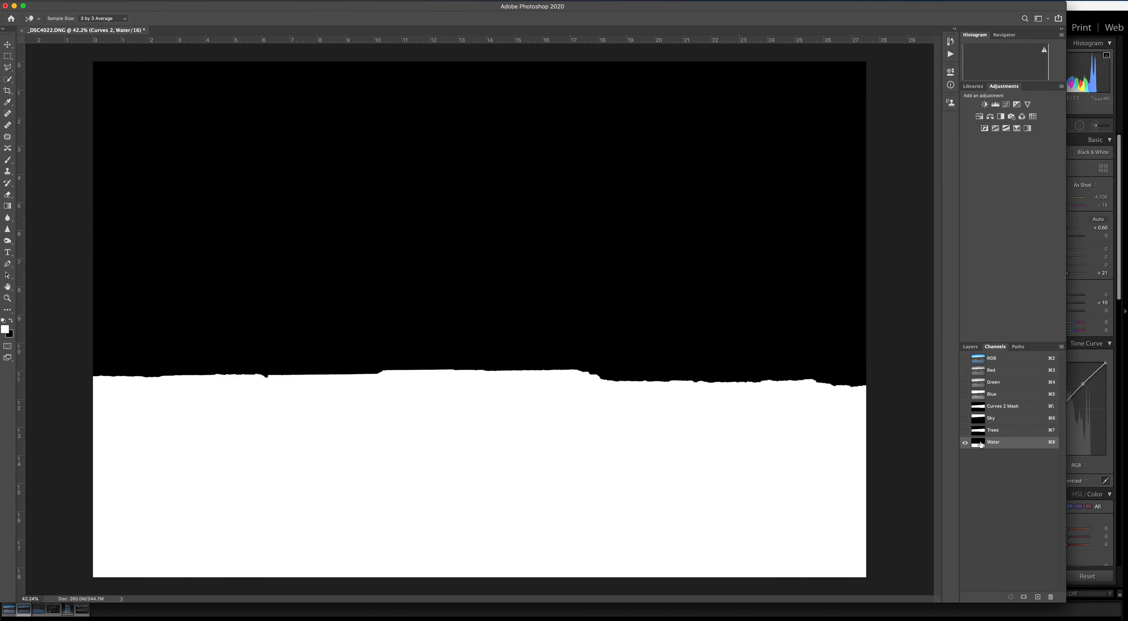
super+click(980, 444)
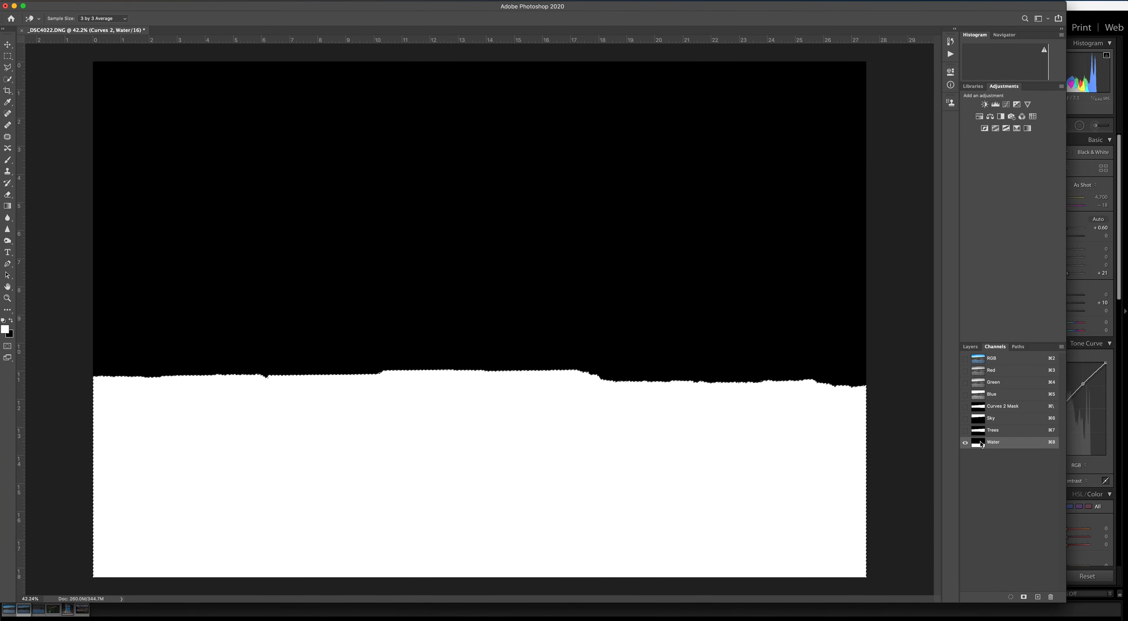
Add a Curves adjustment masked to the water and moderately brighten the lake surface with the on-image adjustment.
click(1006, 105)
key(w)
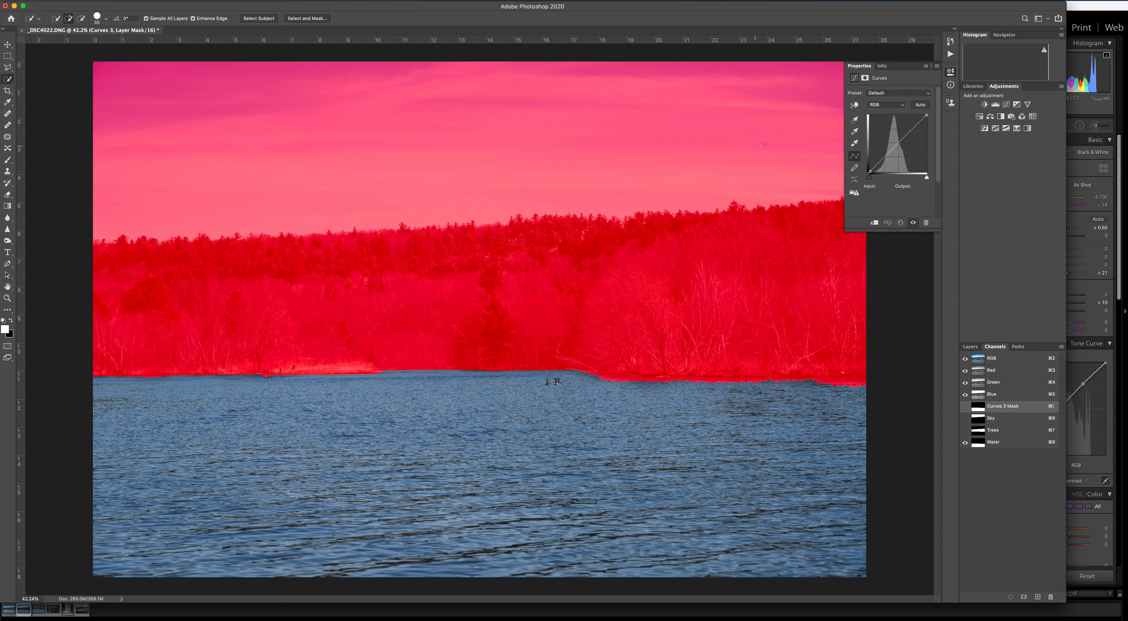
click(854, 106)
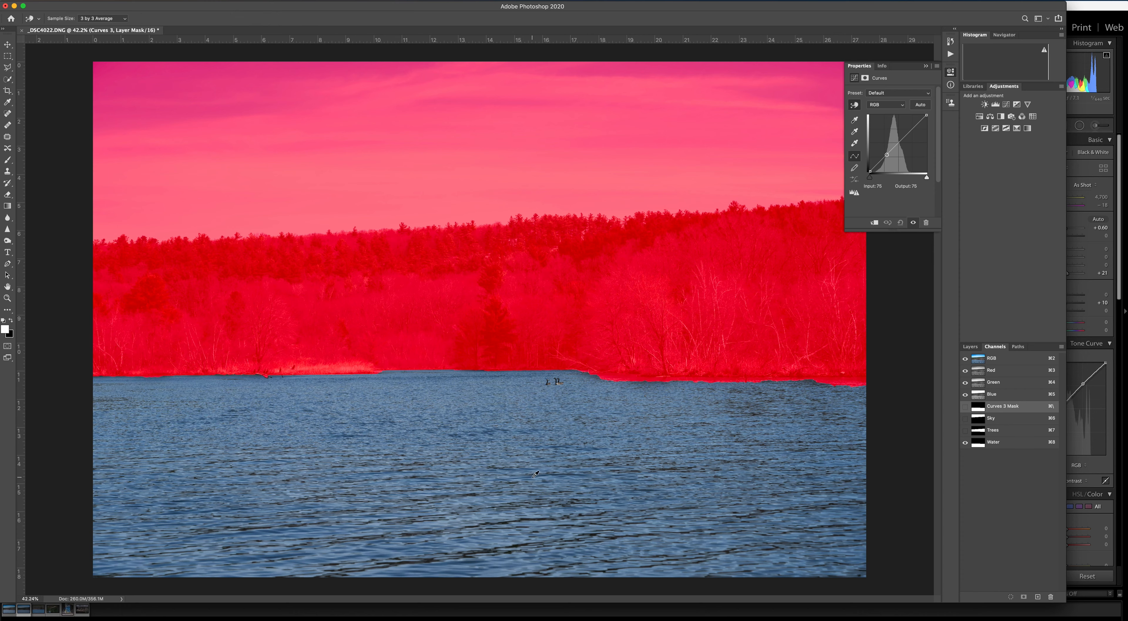
click(508, 450)
drag(507, 450, 508, 442)
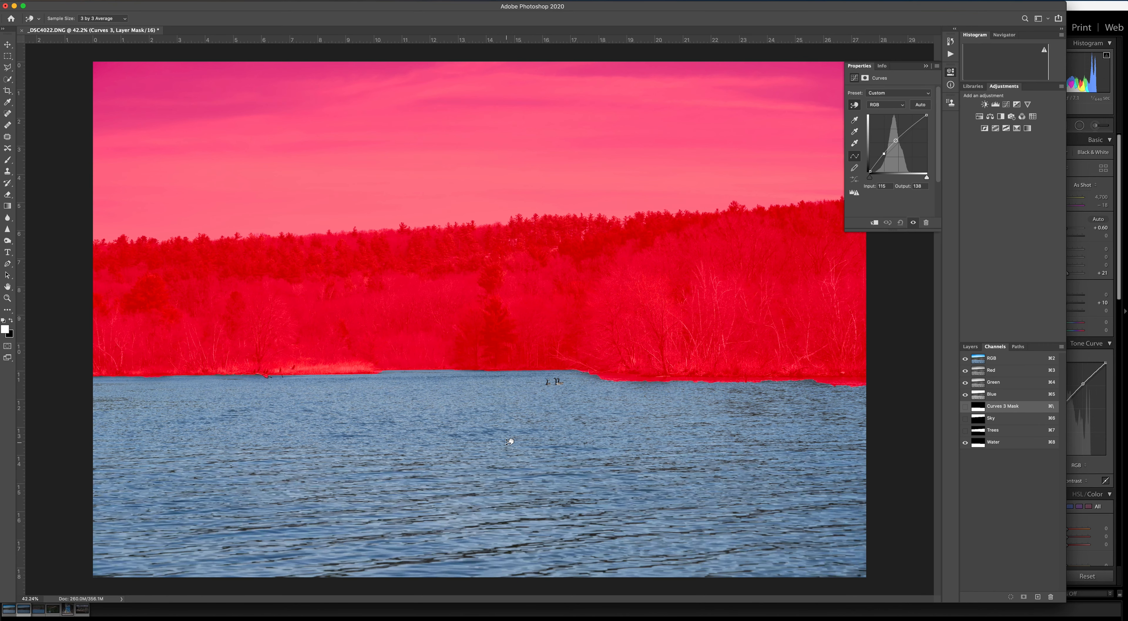
drag(509, 442, 510, 444)
Check the Curves 1 layer off and on, and hide the Water channel's red overlay from the image.
click(970, 346)
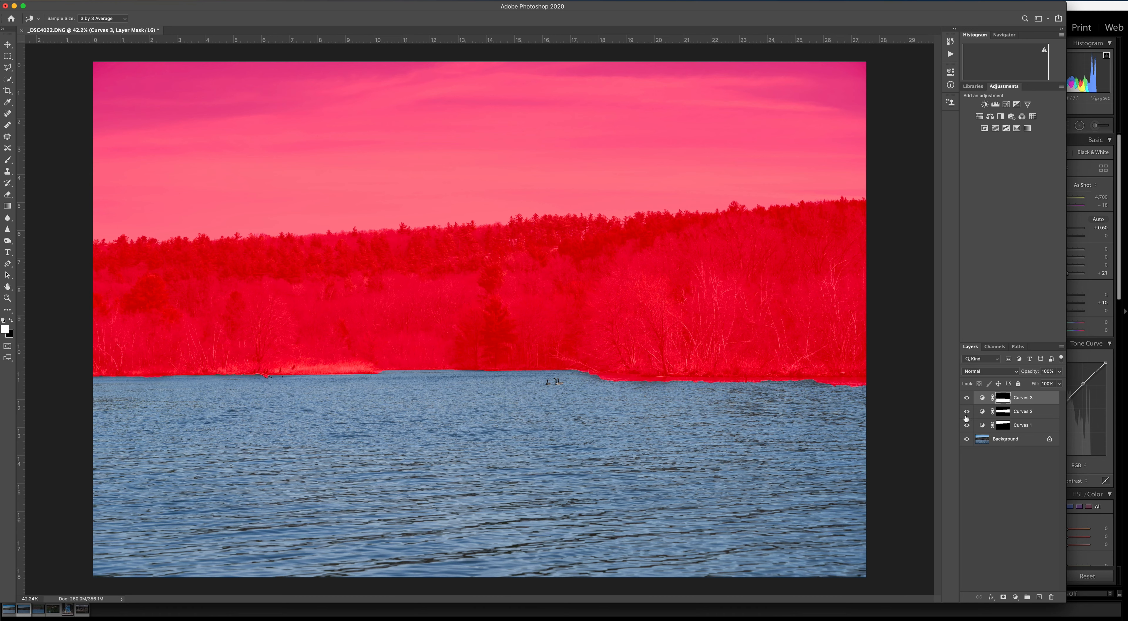
click(967, 425)
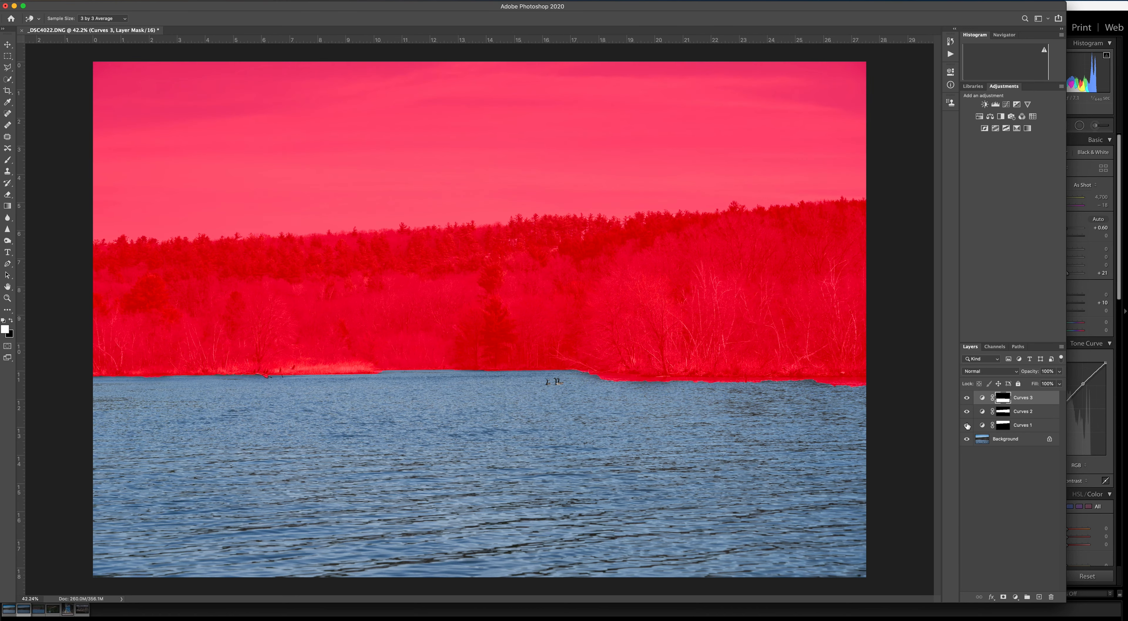
click(967, 426)
click(994, 346)
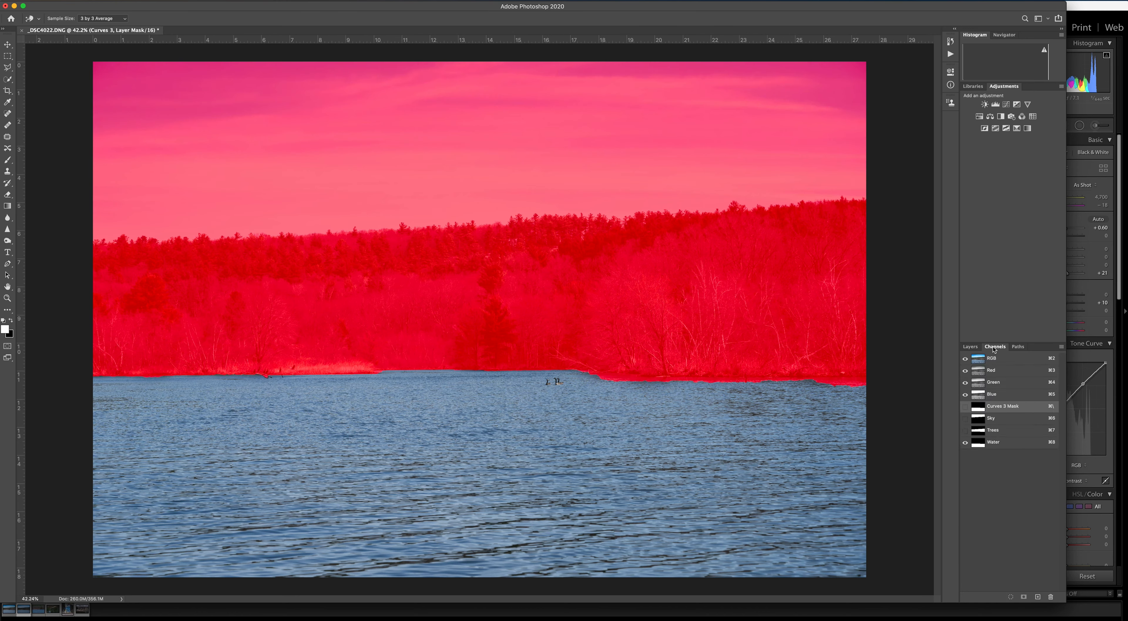
click(964, 442)
Switch all three Curves layers off, and restore them one by one to compare the sky, trees and water adjustments.
click(970, 346)
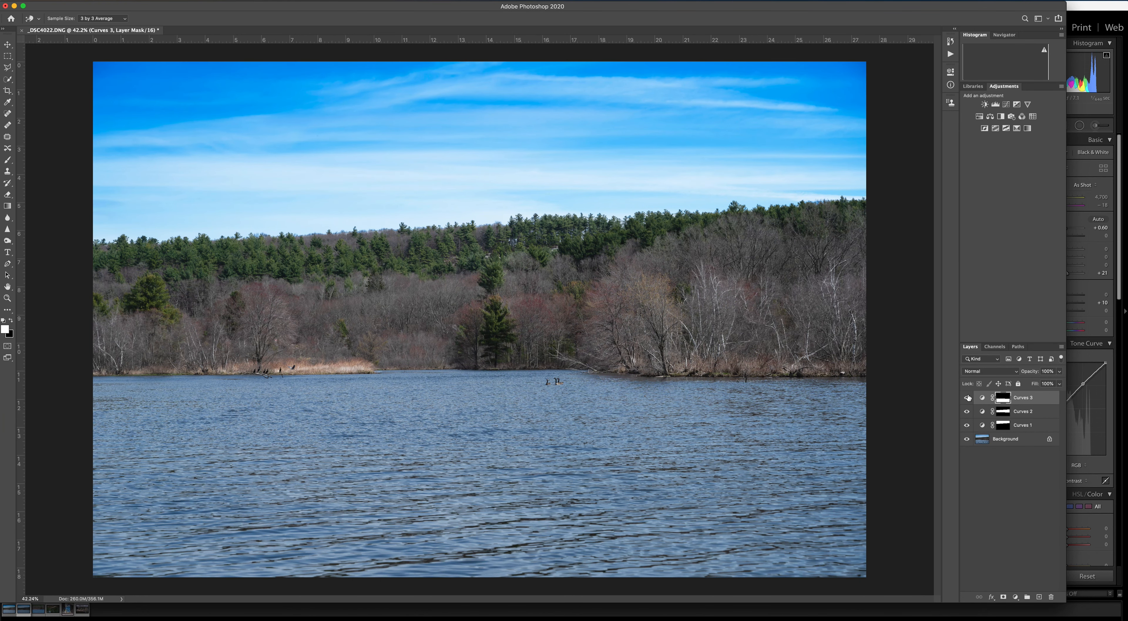
drag(967, 401, 969, 429)
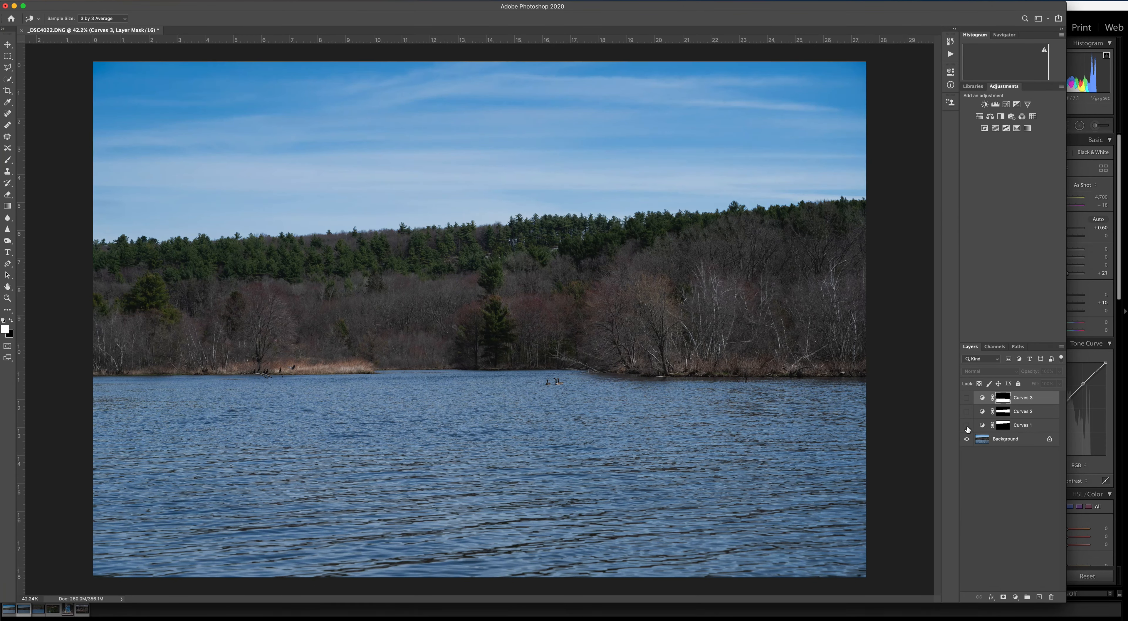
click(966, 427)
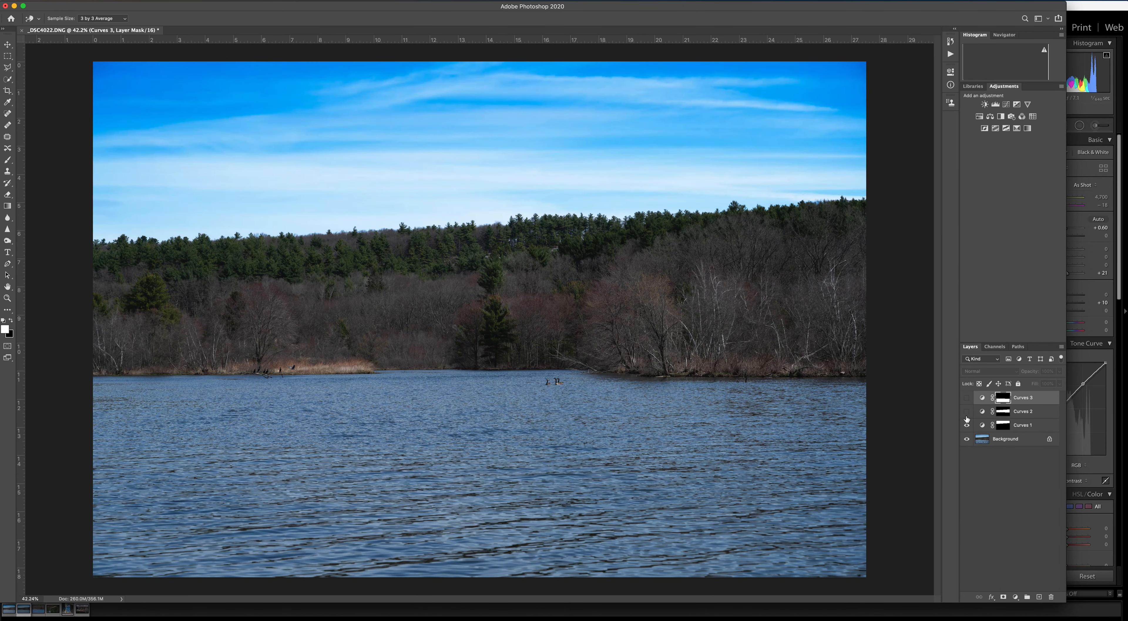
click(967, 412)
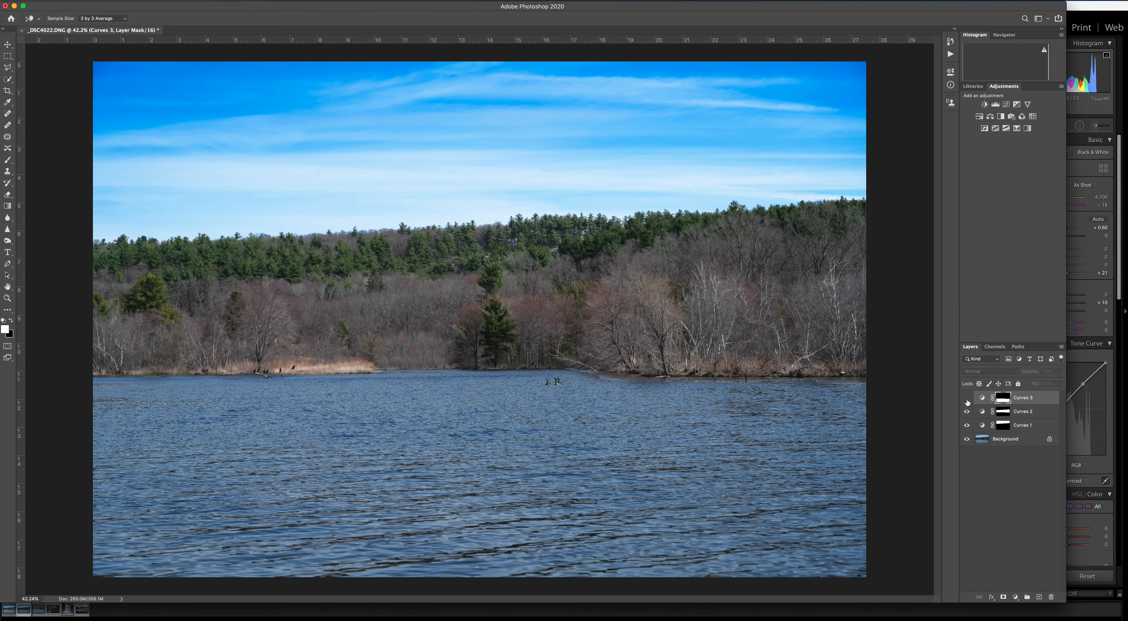
click(966, 397)
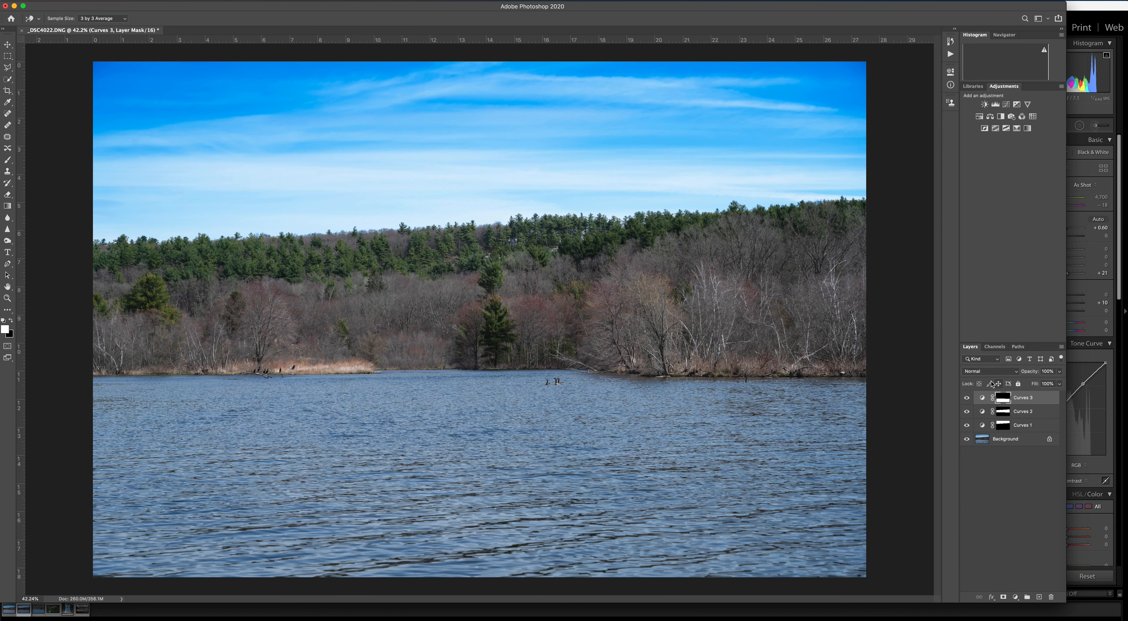
Load the Trees channel as a selection again and add a Vibrance adjustment masked to the trees, increasing their vibrance.
click(997, 347)
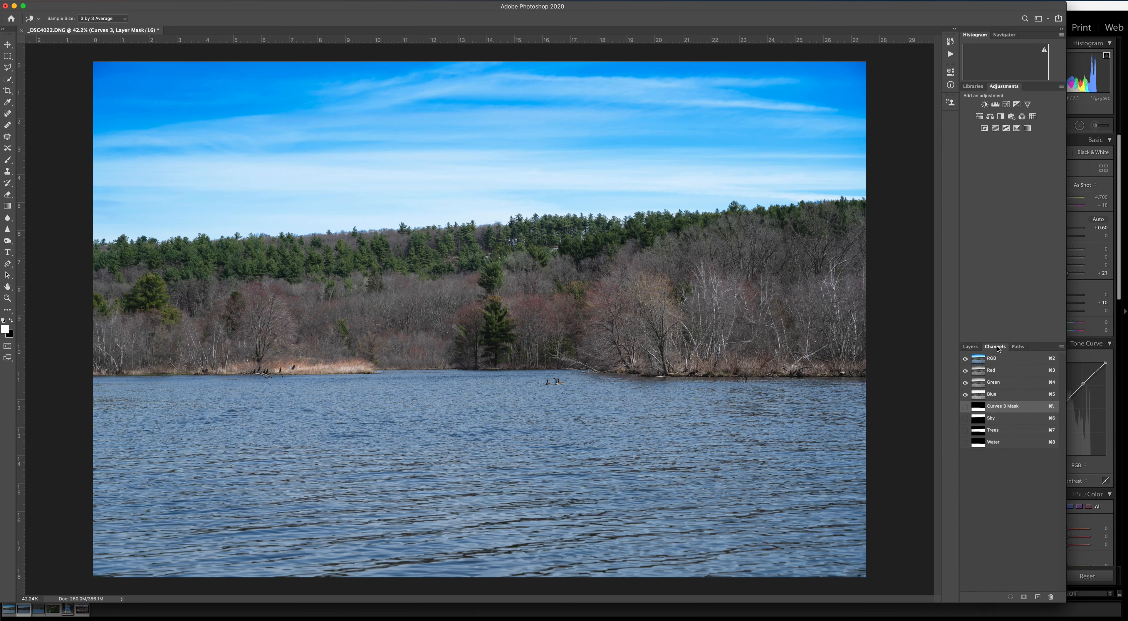
click(981, 431)
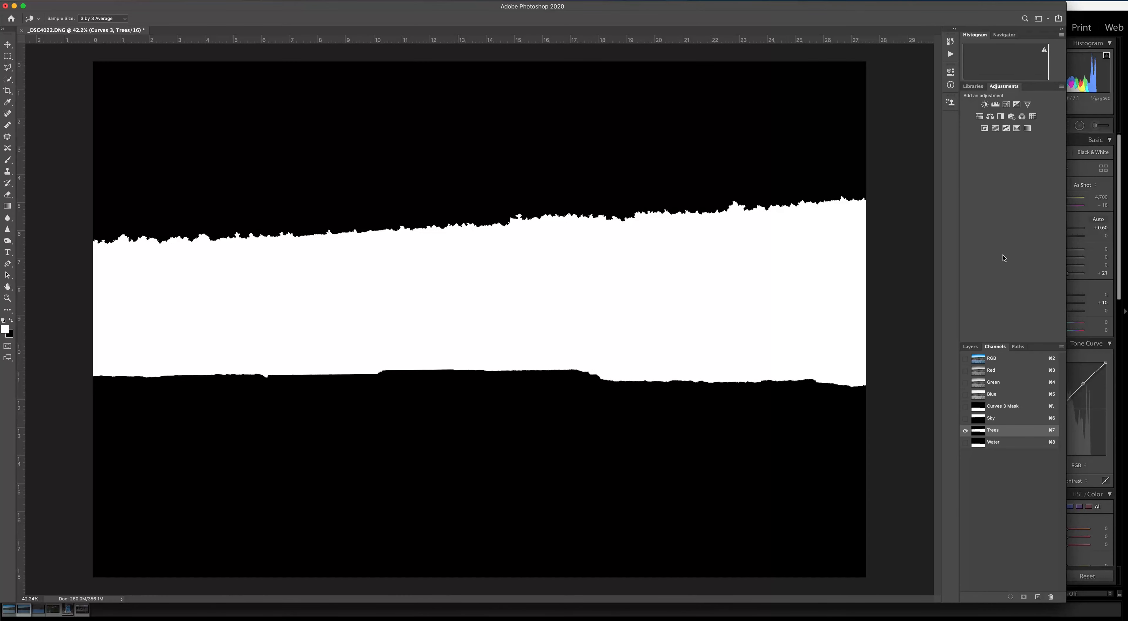
click(1027, 104)
key(w)
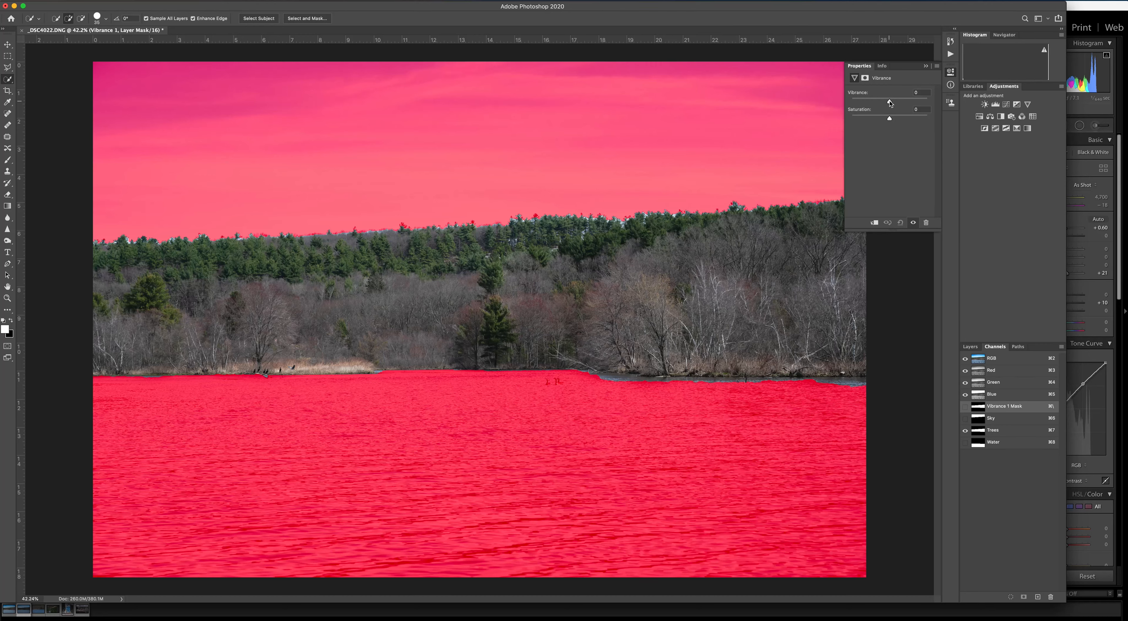
mouse_move(891, 103)
mouse_down()
mouse_move(906, 104)
mouse_move(897, 121)
mouse_up()
click(925, 65)
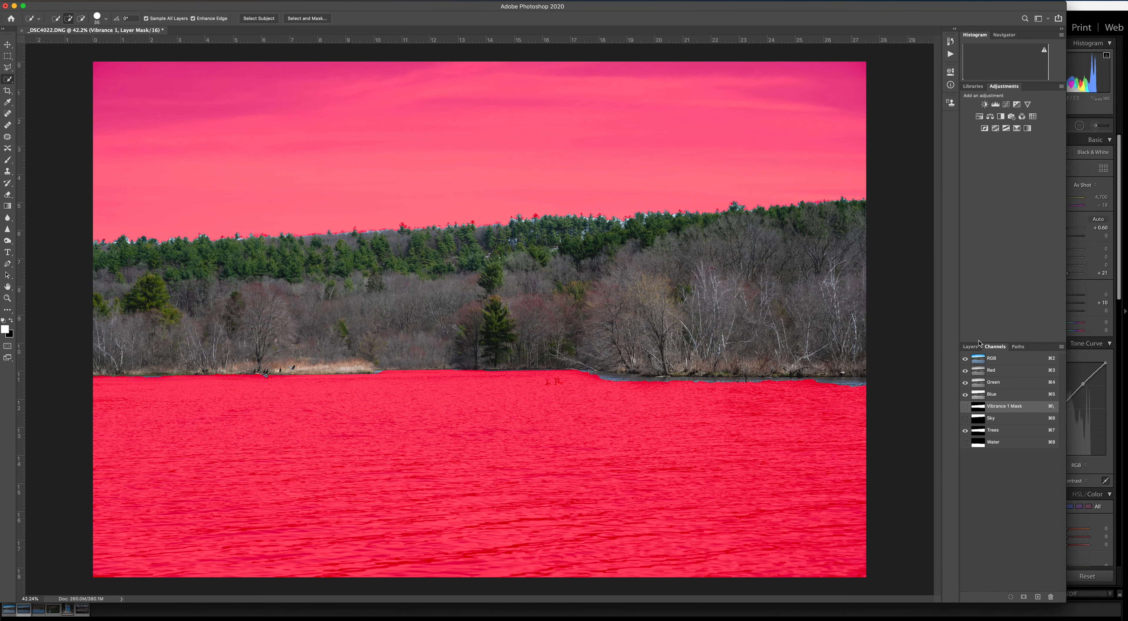
Hide the Trees channel's red overlay and compare the tree colours with the Vibrance 1 layer off and on.
click(965, 430)
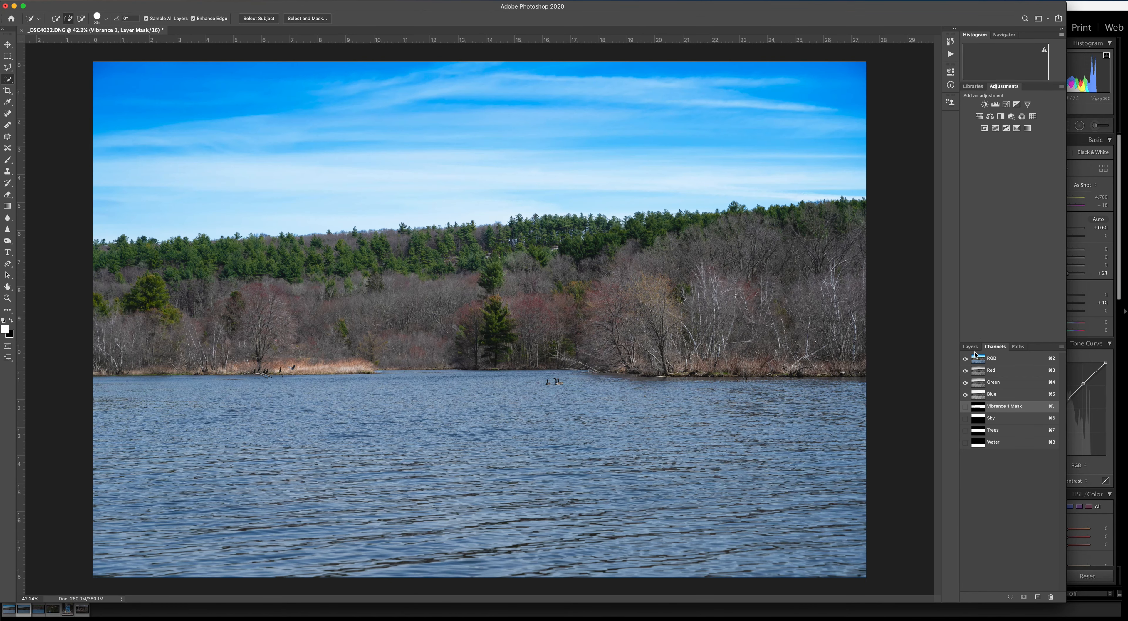
click(970, 346)
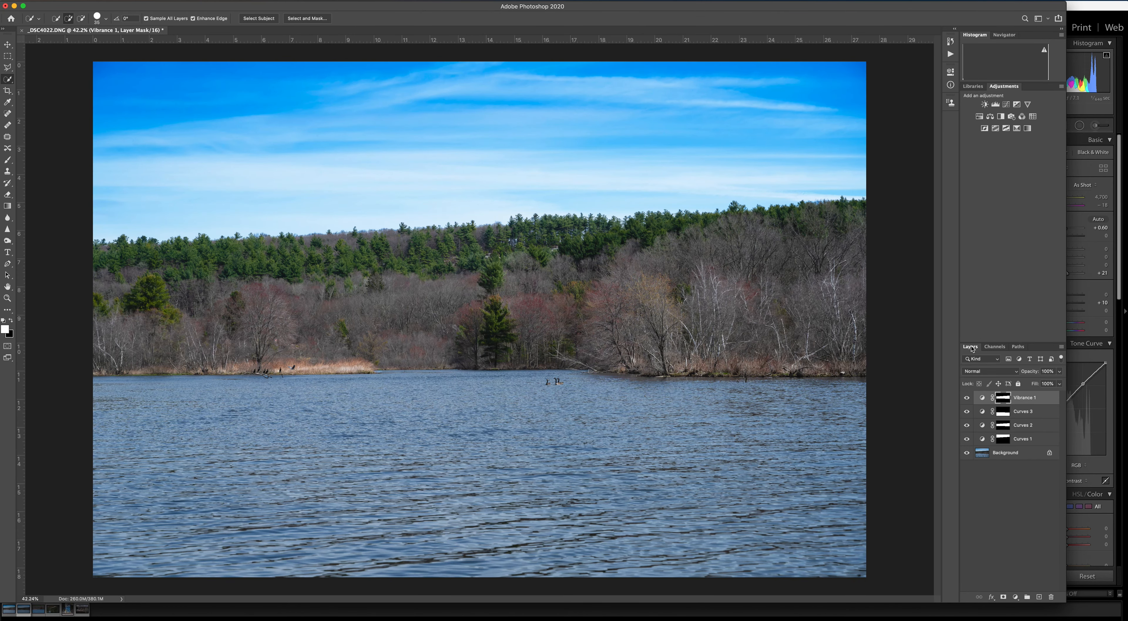
click(966, 397)
click(966, 397)
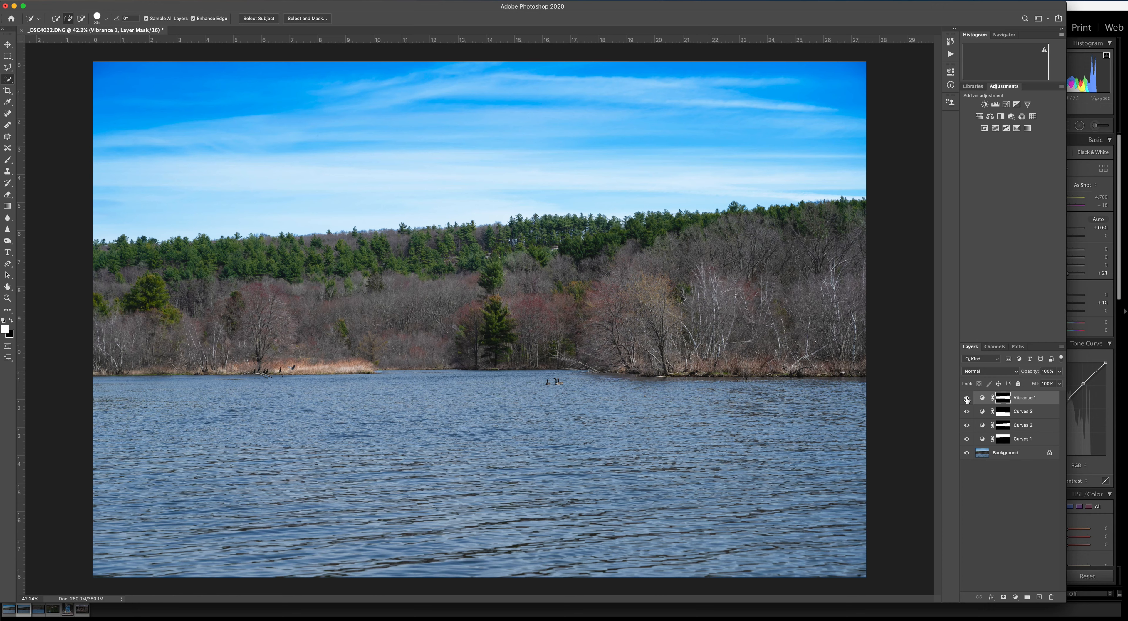